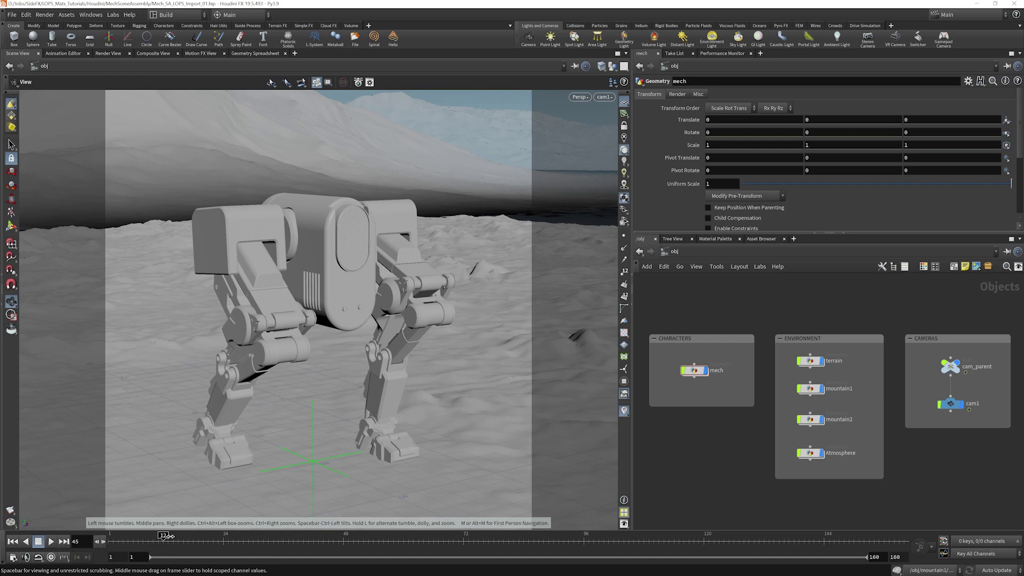
Scrub the animation to frame 85 and back to frame 1, and select the mech object to identify it
left_click_drag(173, 535, 529, 518)
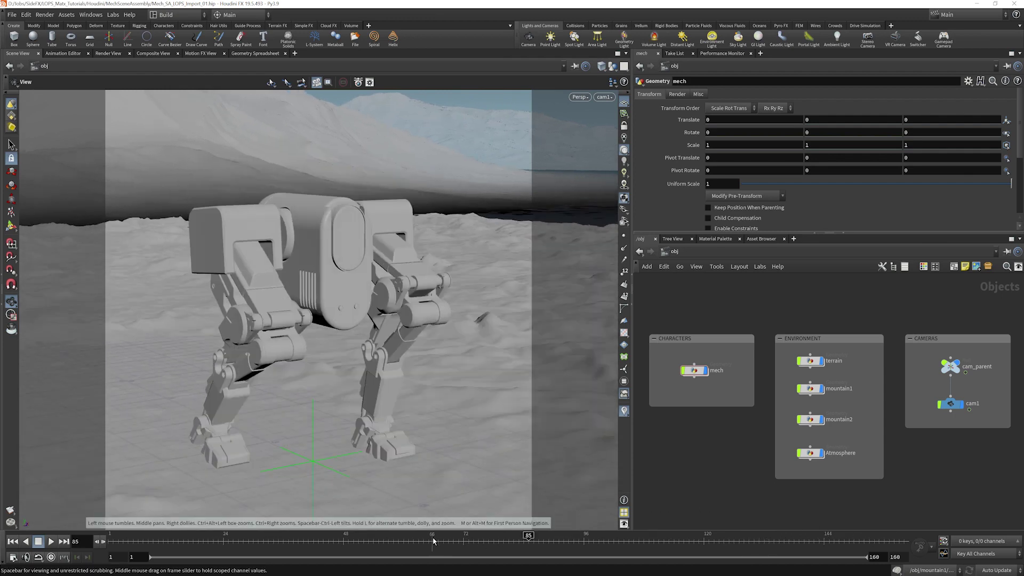
left_click_drag(433, 541, 113, 541)
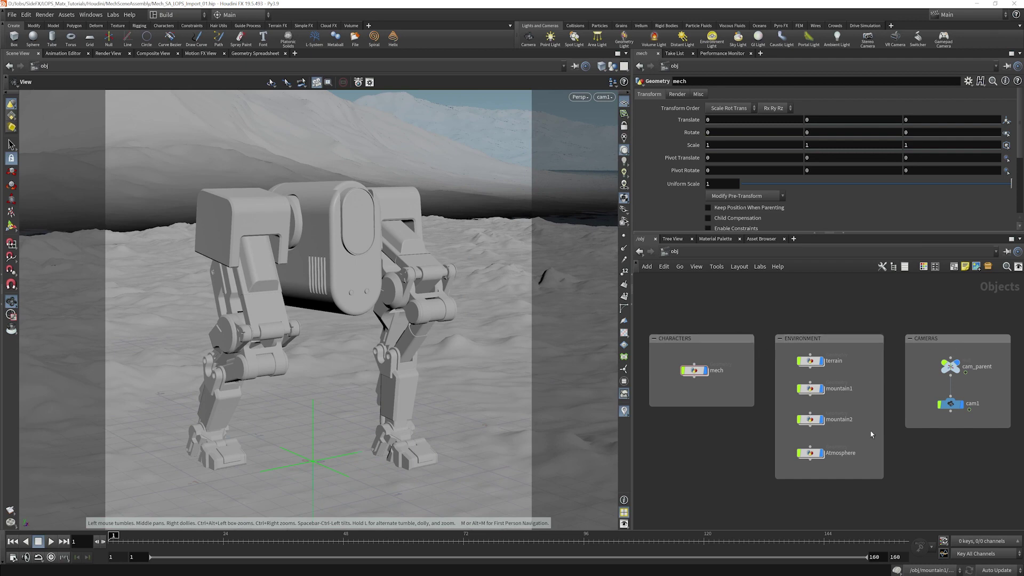
left_click(720, 371)
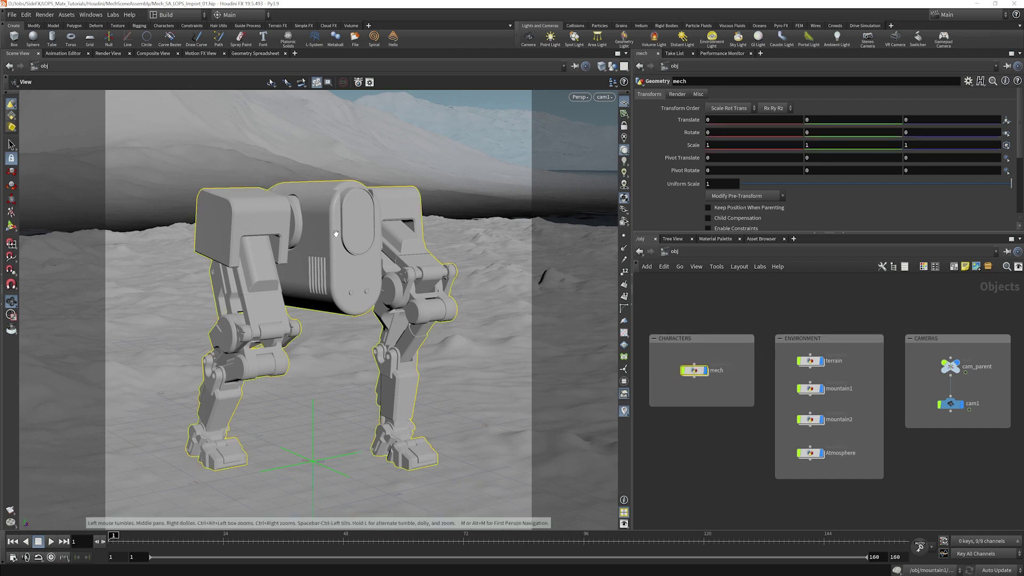
left_click(719, 481)
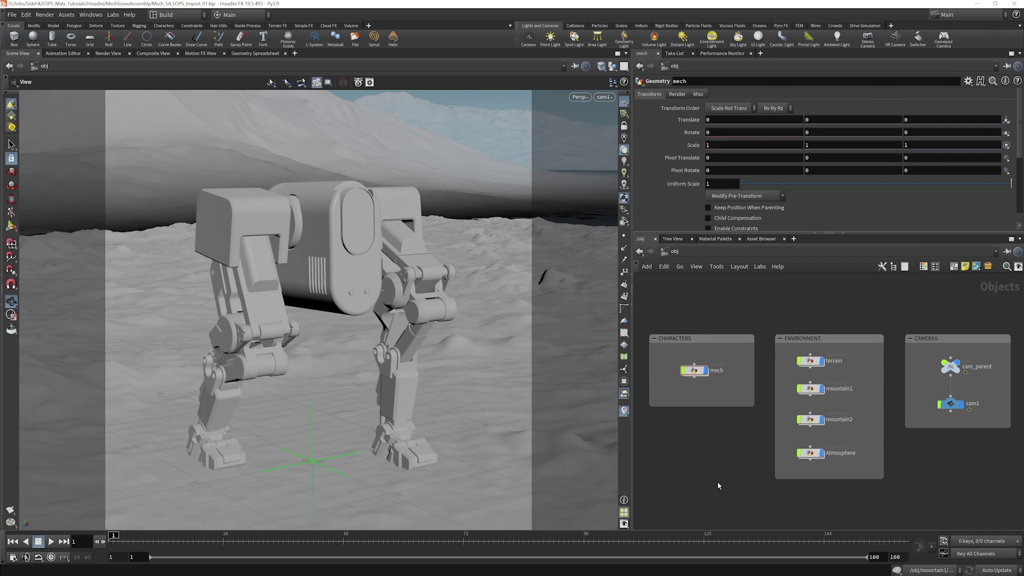
Select the terrain, mountain1, mountain2 and Atmosphere objects one by one to identify each in the scene
left_click(816, 361)
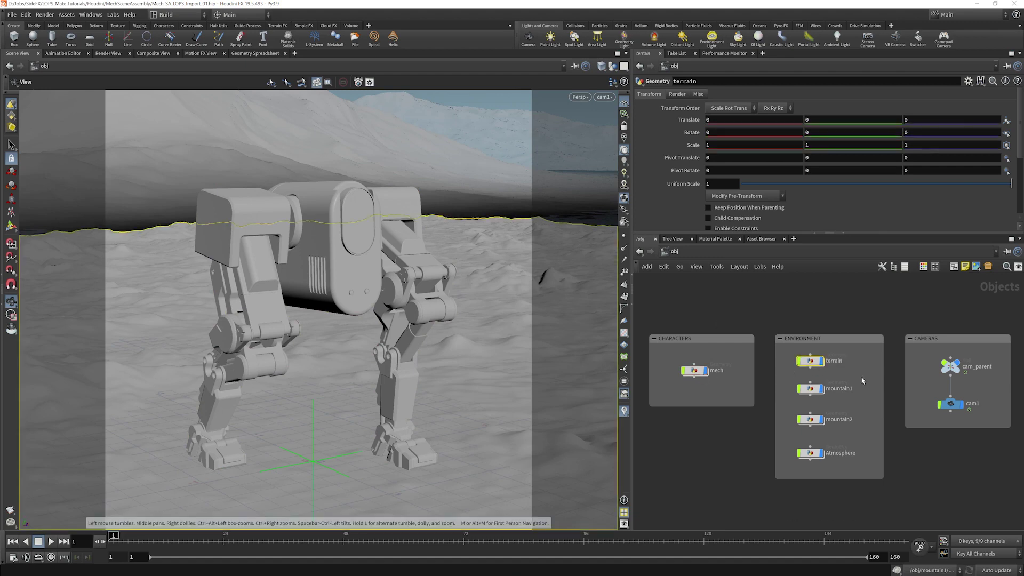
left_click(812, 388)
left_click(844, 418)
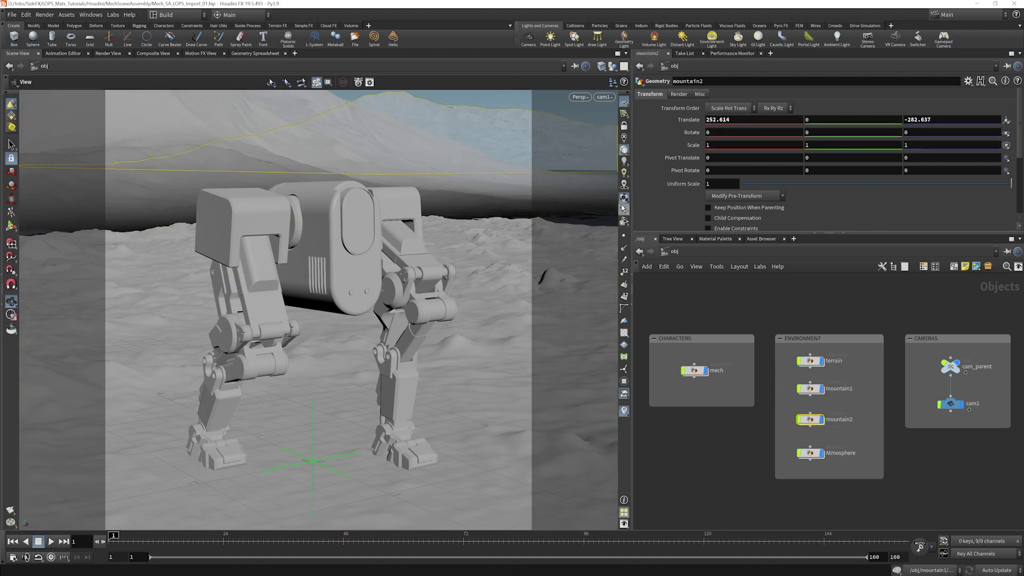
left_click(830, 451)
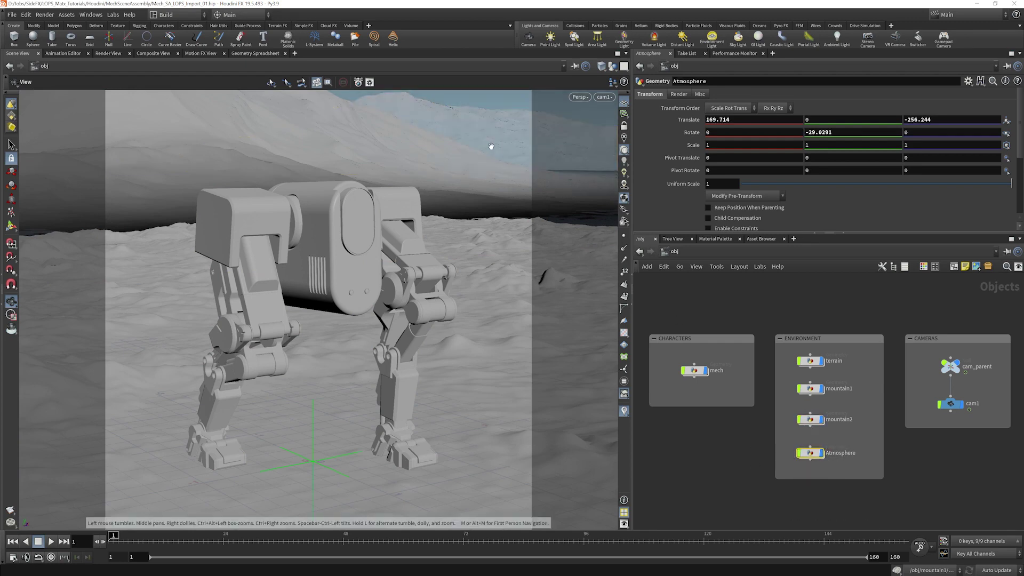
Inspect the transforms of cam1 and cam_parent, and scrub to frame 64 to check the camera's movement
middle_click_drag(937, 465, 872, 444)
left_click(912, 439)
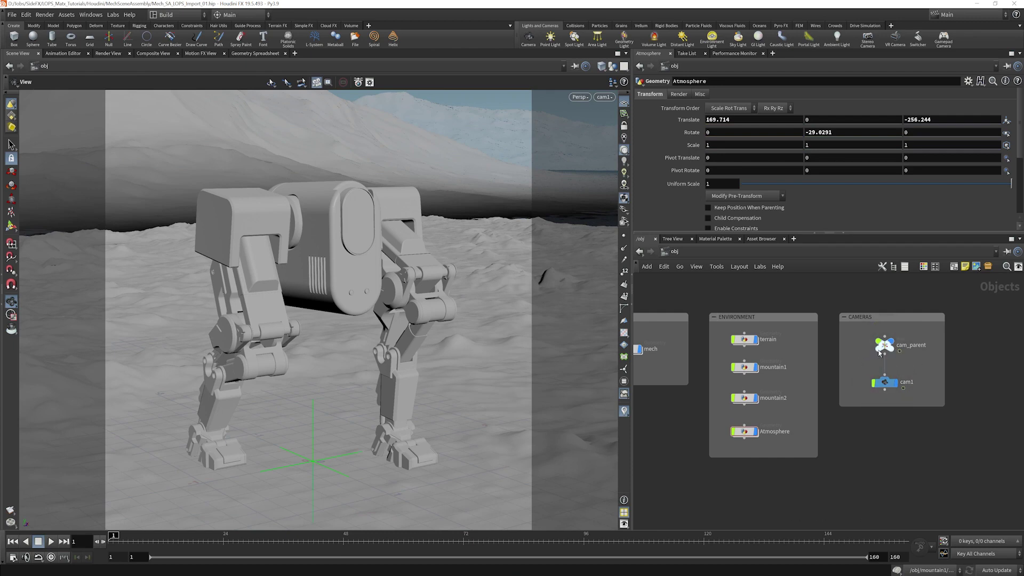
left_click(884, 382)
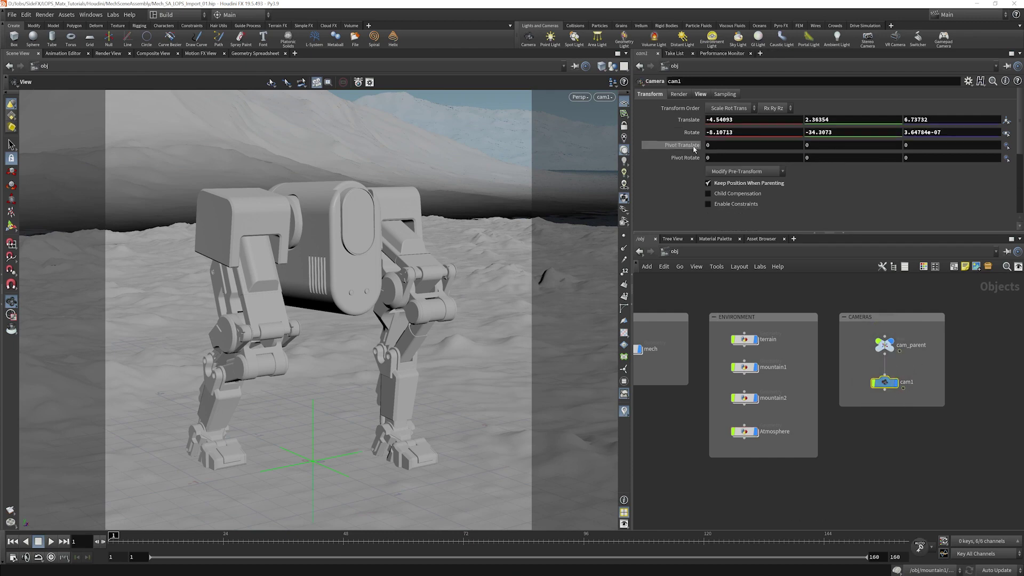
left_click(885, 346)
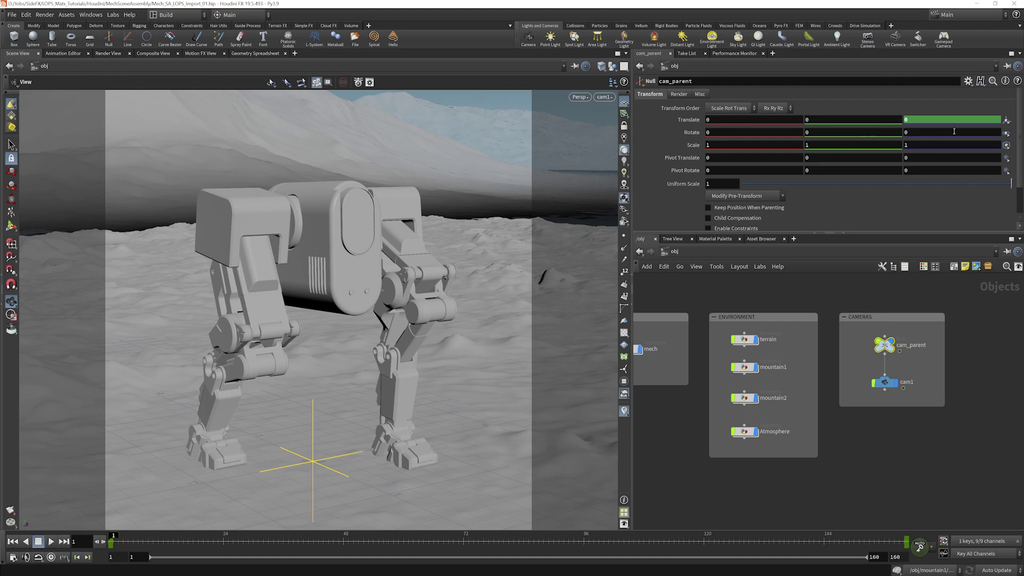
left_click_drag(313, 541, 424, 541)
Try orbiting the view with the camera locked to it, undo the camera move and return to frame 1
left_click(624, 126)
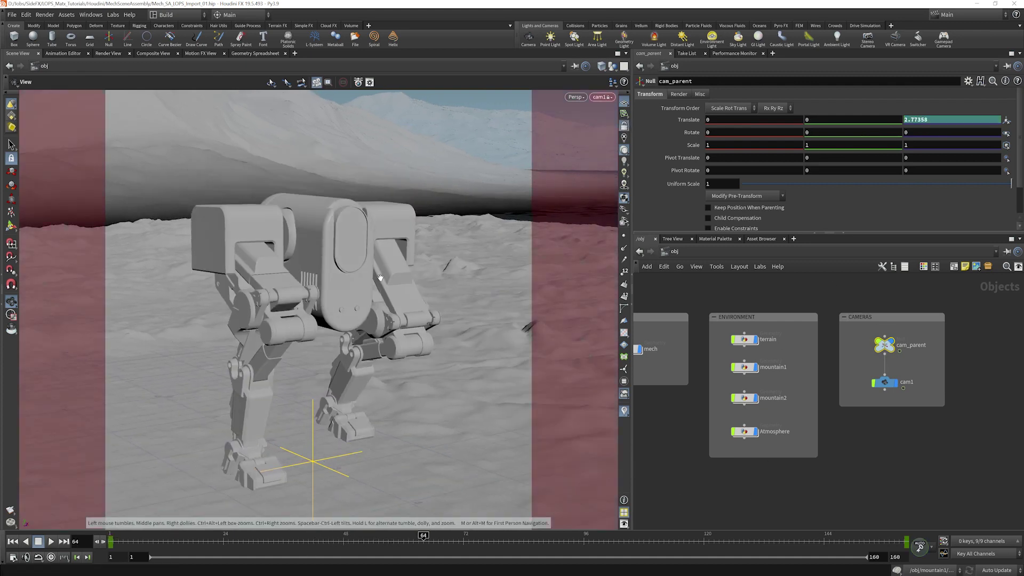
left_click_drag(376, 295, 394, 401)
mouse_move(443, 539)
left_mouse_down()
mouse_move(596, 543)
mouse_move(448, 542)
left_mouse_up()
key("ctrl+z")
left_click_drag(238, 541, 111, 541)
Open the mech object's network and examine its rest-pose and walk-cycle file cache branches
middle_click_drag(672, 461, 768, 474)
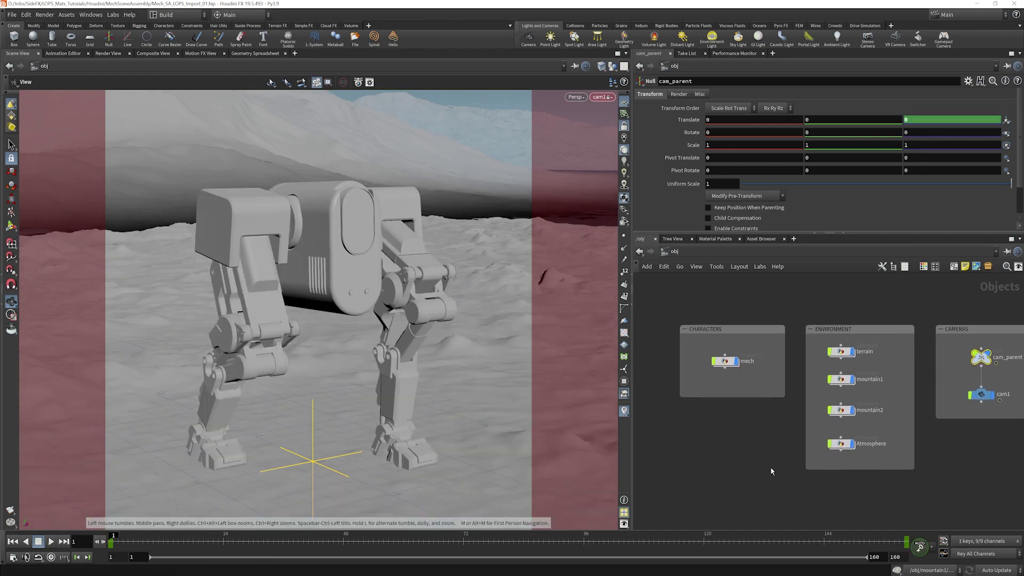
middle_click_drag(747, 435, 724, 437)
scroll(726, 431, "up", 3)
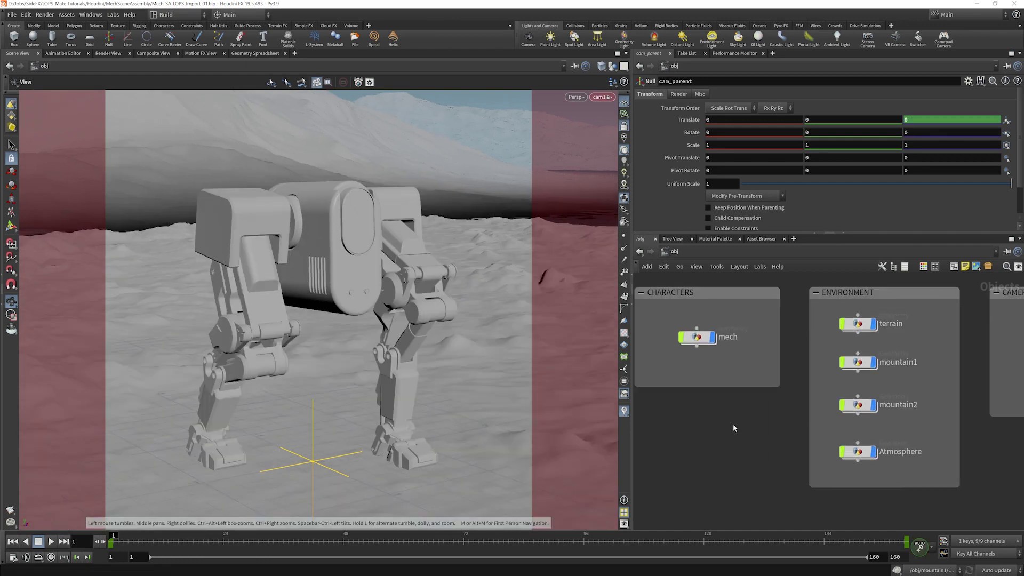
left_click(733, 426)
double_click(704, 341)
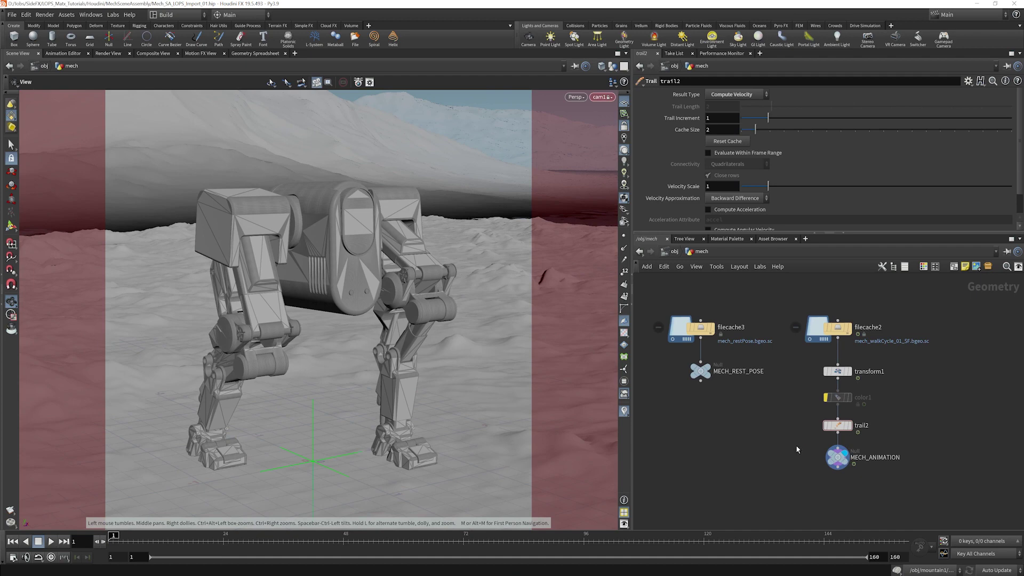
middle_click_drag(795, 438, 785, 441)
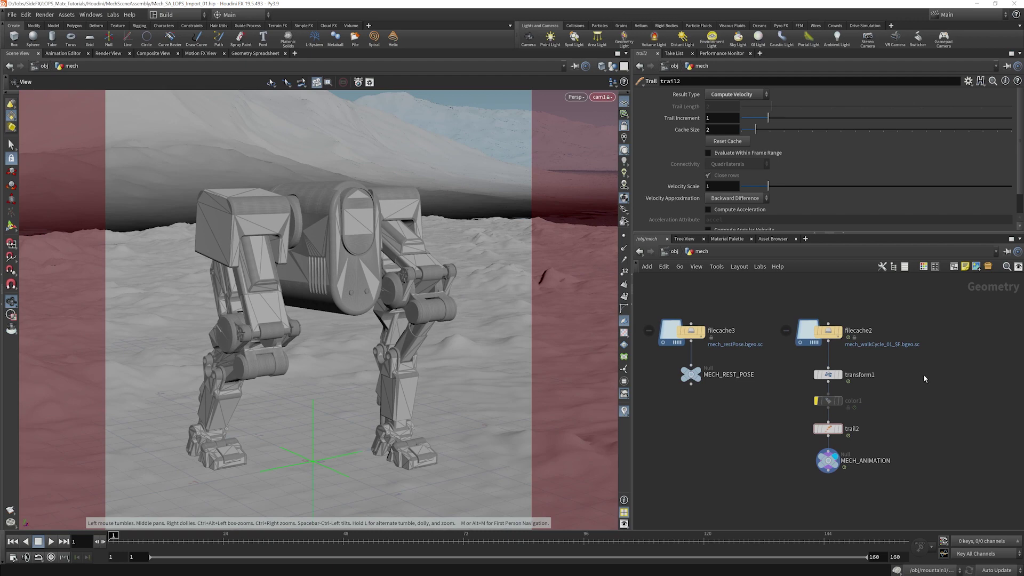
mouse_move(842, 336)
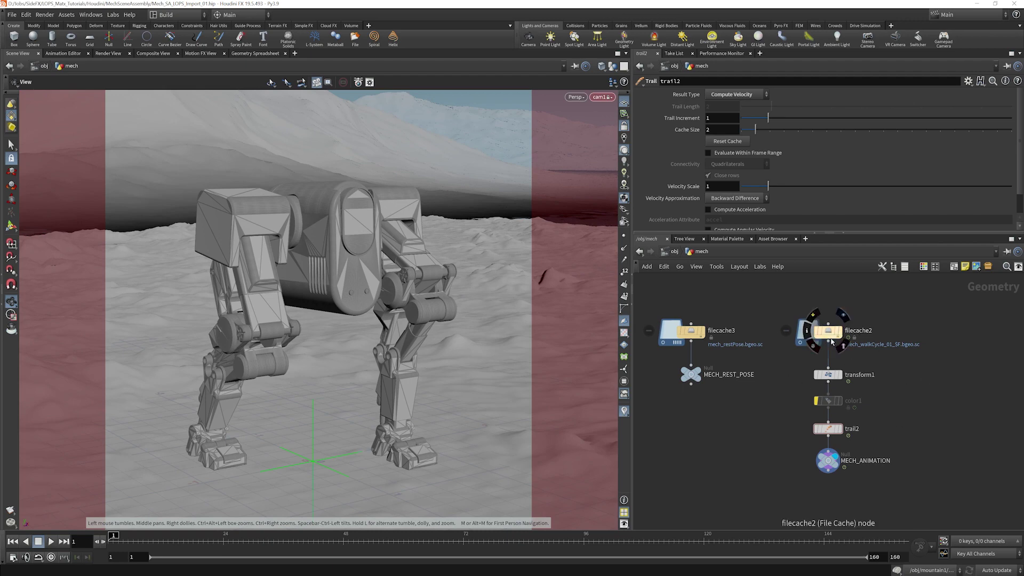
Unlock the camera from the view and scrub the walk cycle to frame 83 with transform1 bypassed, re-enabling the node at the end
left_click(624, 126)
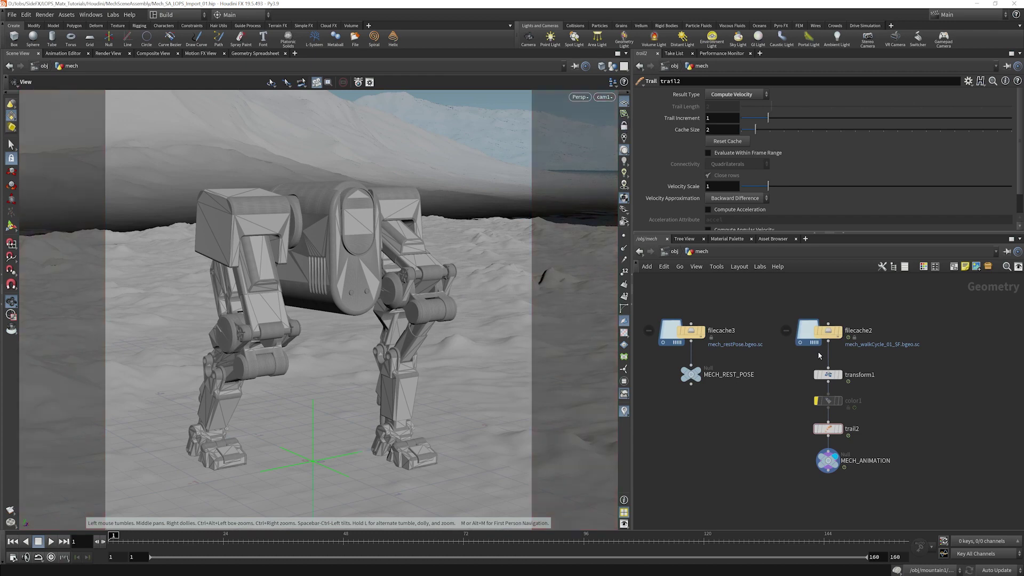
left_click(817, 375)
left_click_drag(134, 539, 213, 537)
scroll(321, 364, "up", 3)
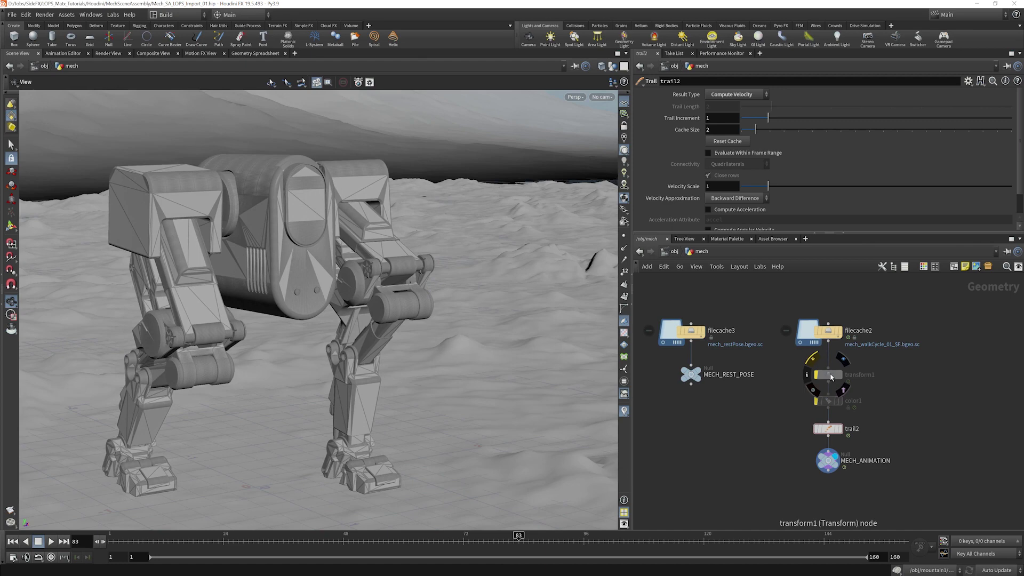
left_click(816, 374)
Scrub the mech's walk past frame 120 with transform1 active, and return to frame 1
right_click_drag(486, 389, 407, 421)
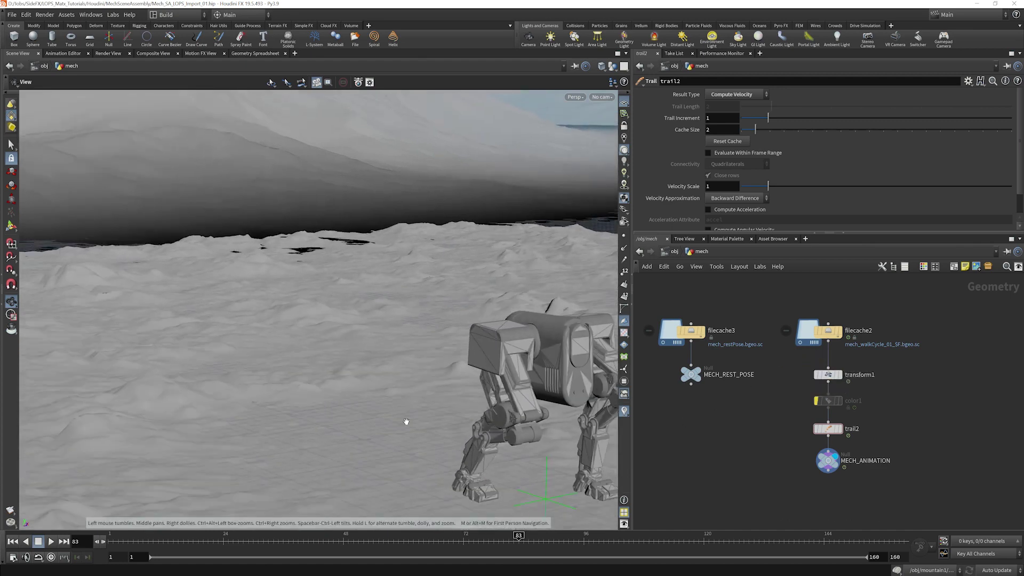
middle_click_drag(407, 421, 219, 288)
left_click_drag(523, 539, 565, 538)
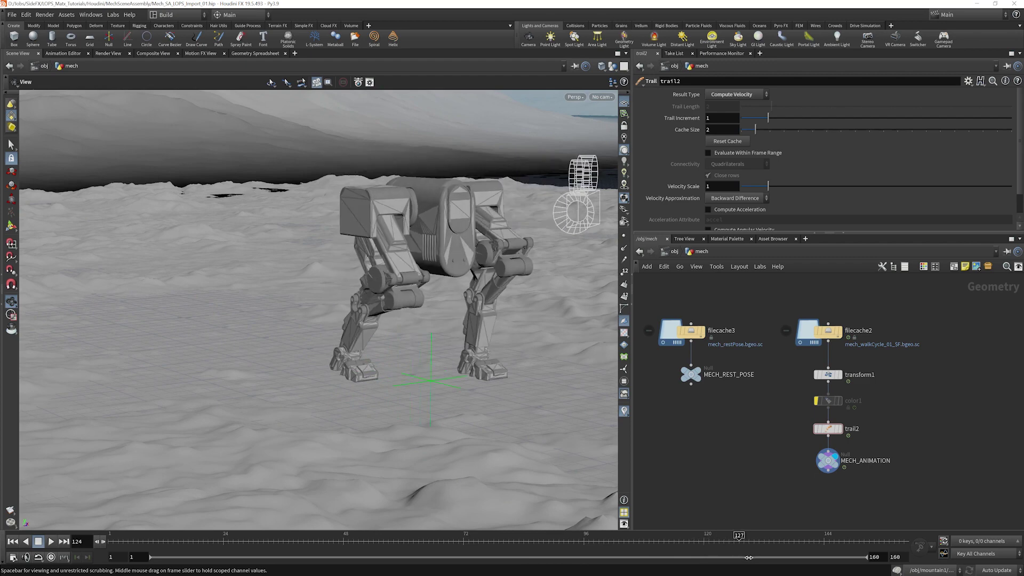
left_click_drag(250, 530, 106, 533)
Inspect the trail2 node, and display the MECH_REST_POSE null to examine the mech's rest pose from several angles
left_click(827, 429)
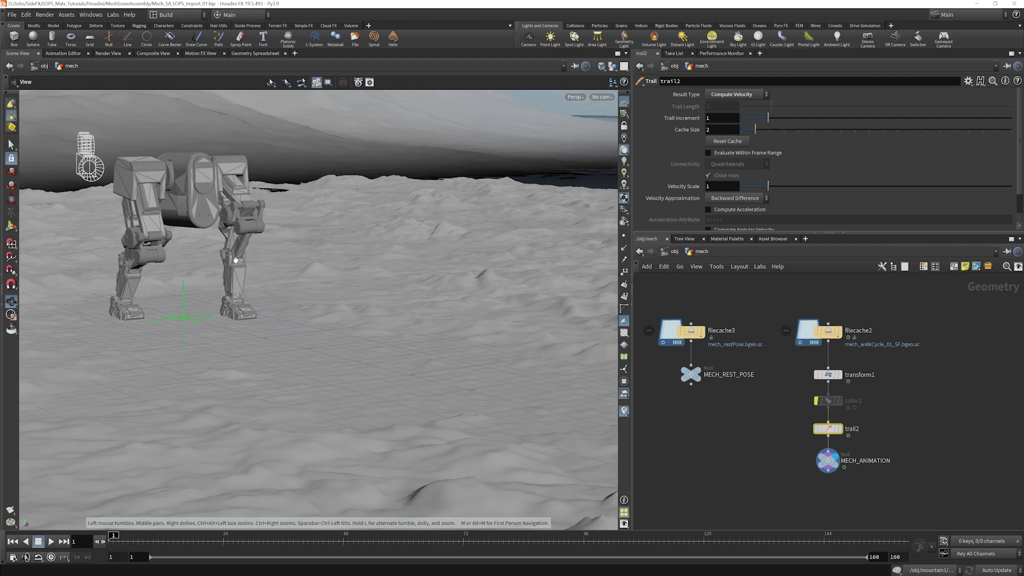
mouse_move(828, 405)
scroll(700, 410, "up", 2)
left_click(723, 363)
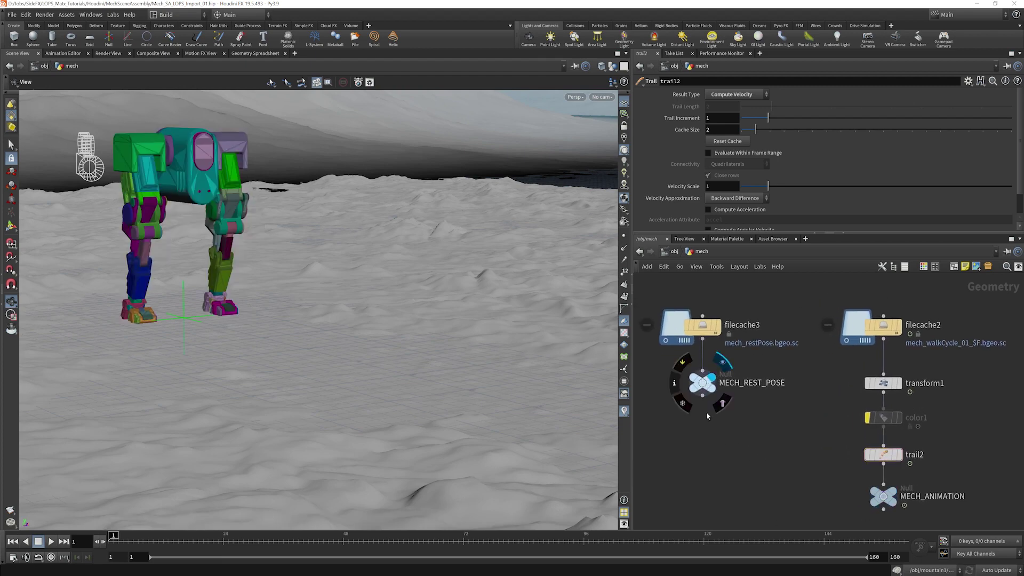
middle_click_drag(243, 220, 347, 305)
scroll(349, 306, "up", 2)
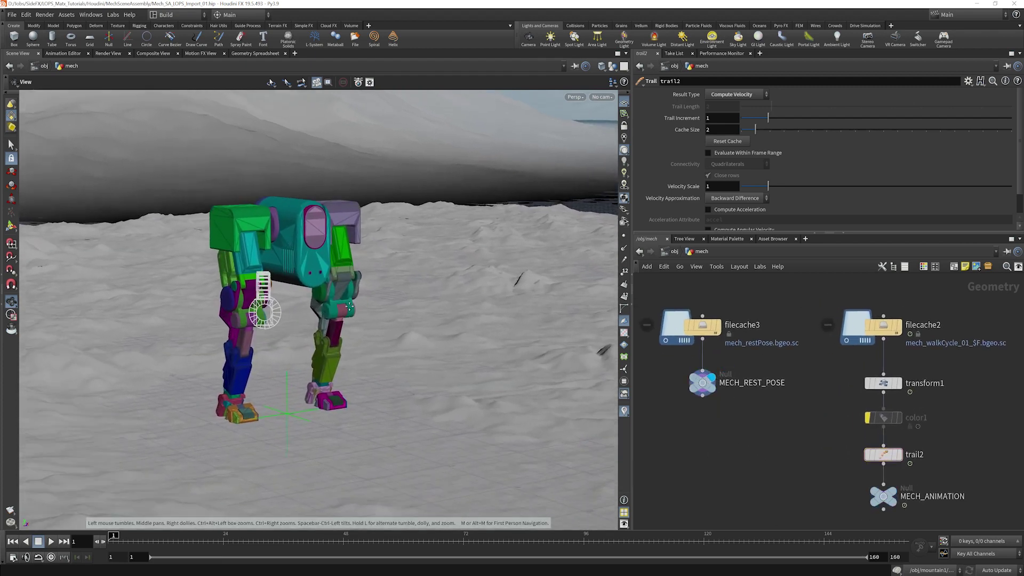
left_click_drag(349, 307, 353, 305)
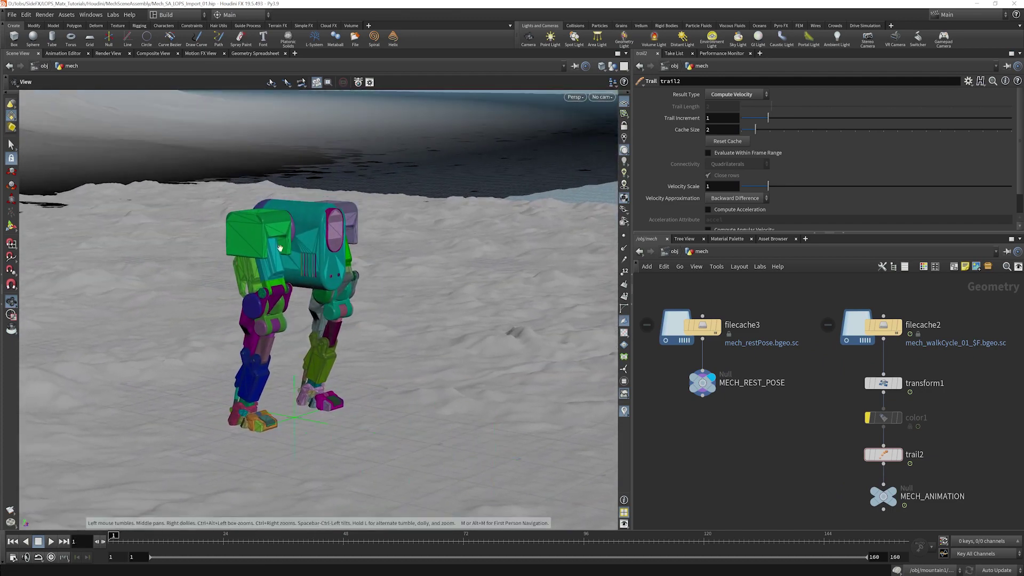
left_click_drag(276, 314, 282, 242)
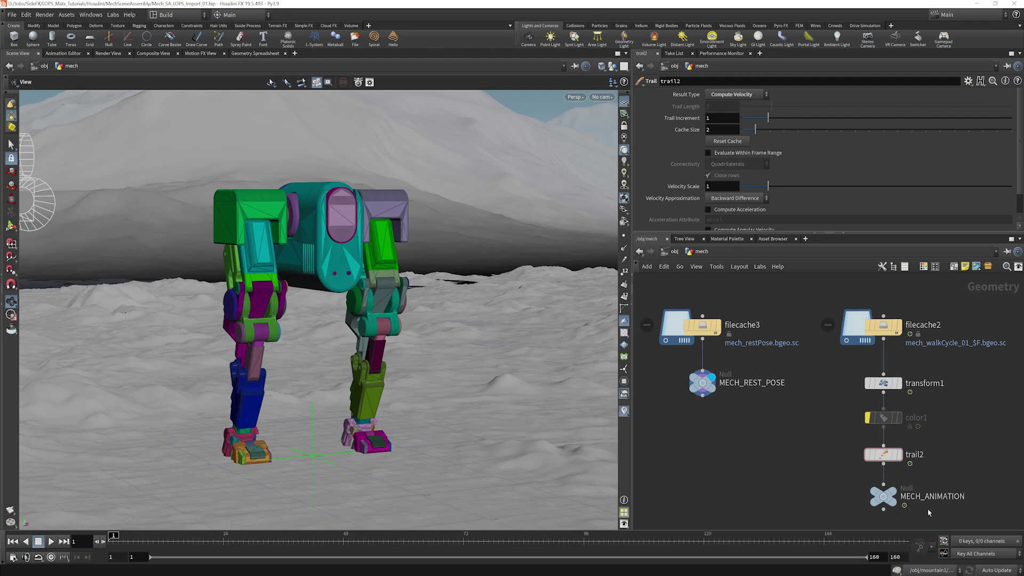
Return to the object level and open the terrain network to examine its heightfield, convertheightfield1 and file cache nodes
key("u")
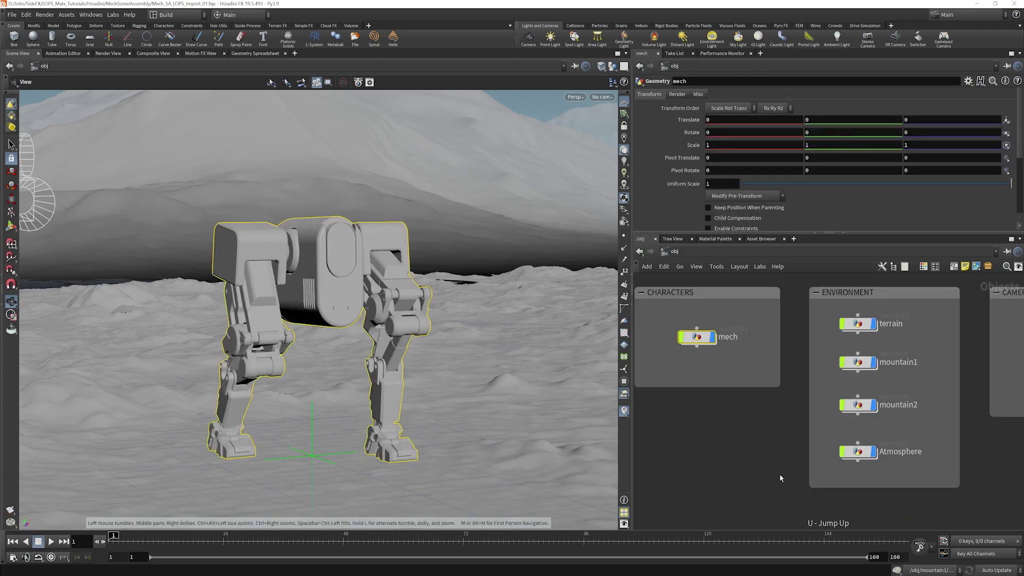
middle_click_drag(780, 479, 722, 481)
left_click(744, 449)
double_click(803, 326)
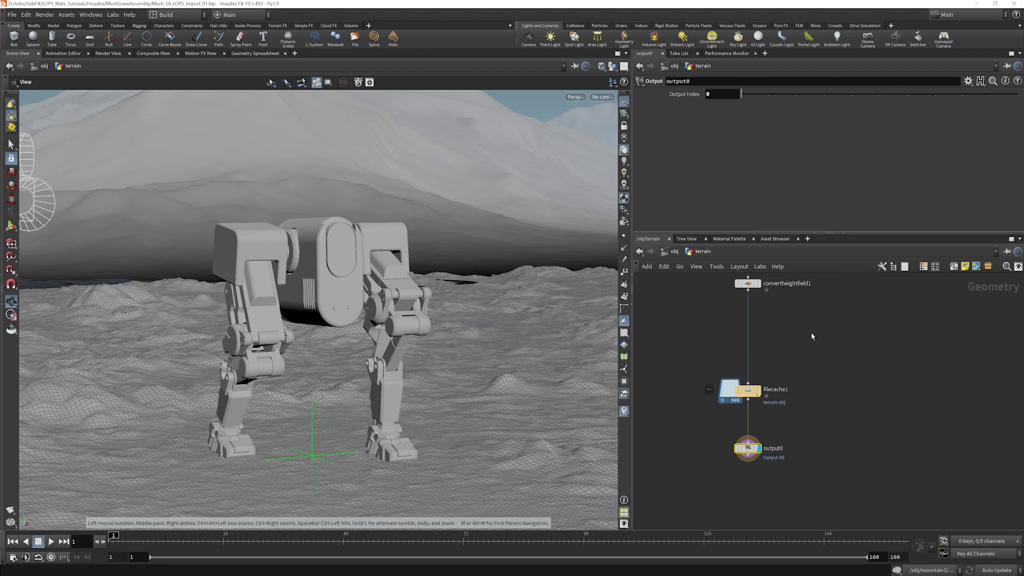
middle_click_drag(834, 314, 830, 425)
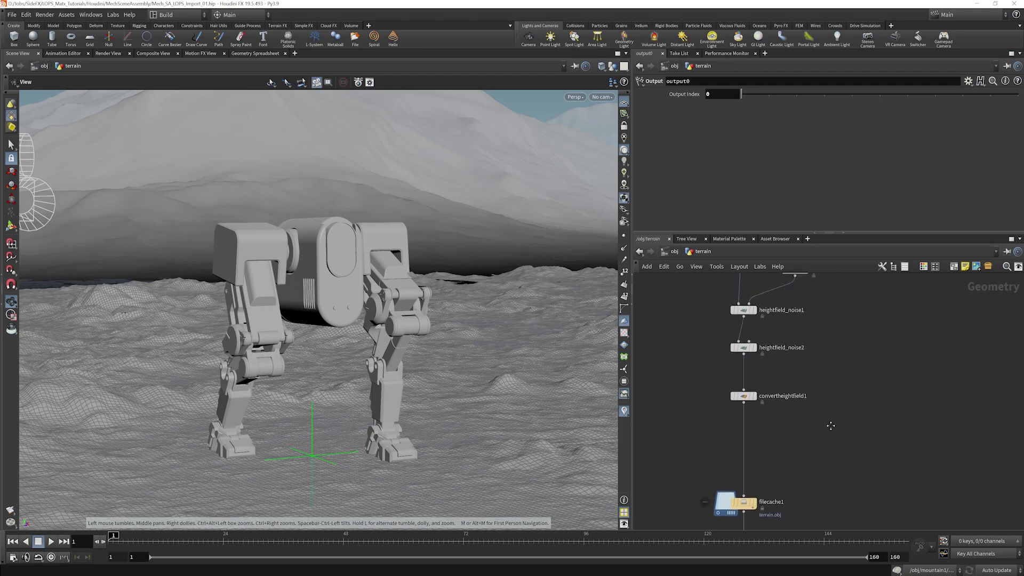
middle_click_drag(869, 338, 866, 306)
scroll(843, 432, "down", 1)
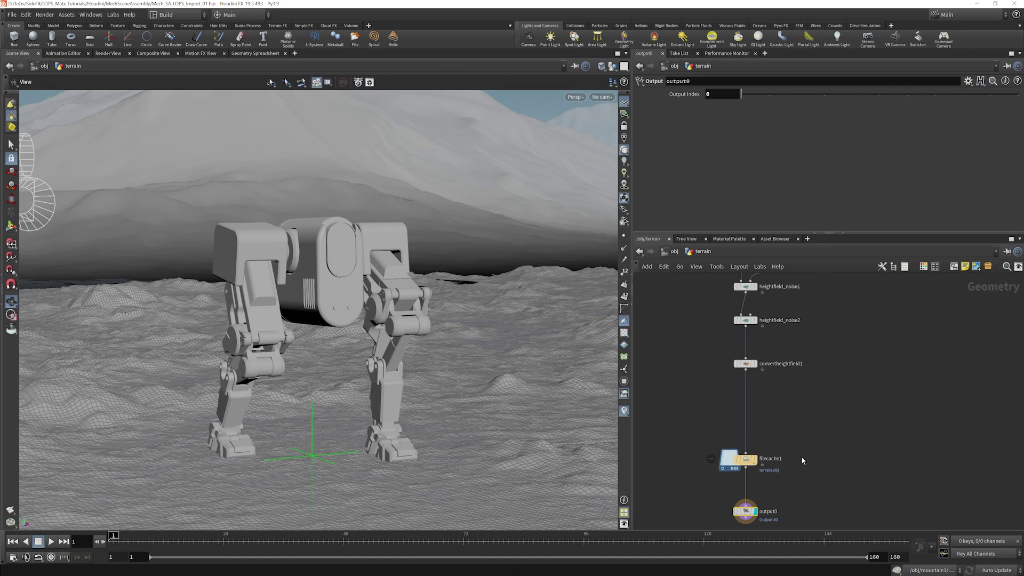
mouse_move(749, 366)
Leave the terrain network and open the mountain1 network to examine its heightfield, mask output and file cache nodes
key("u")
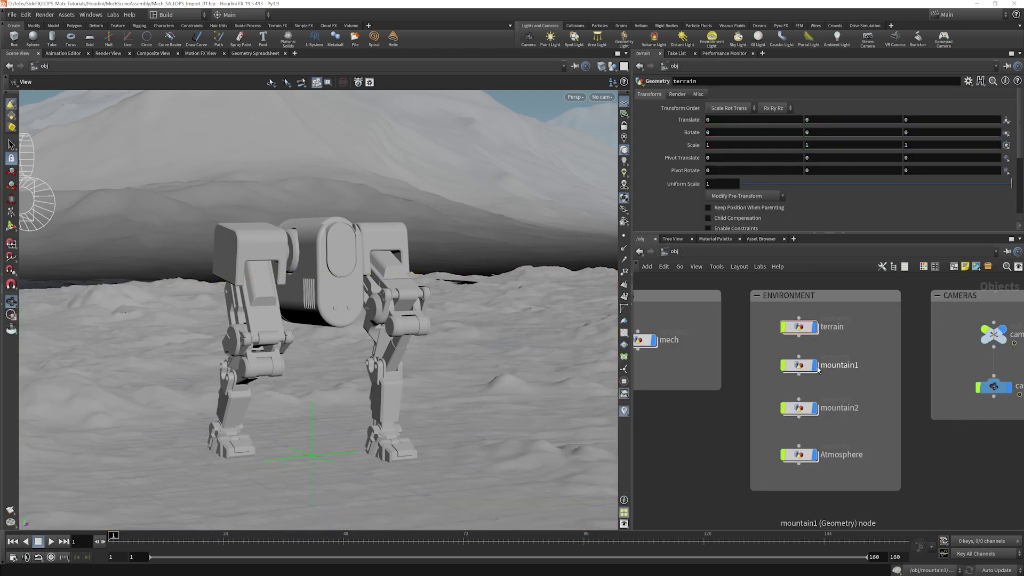
left_click(800, 366)
double_click(800, 366)
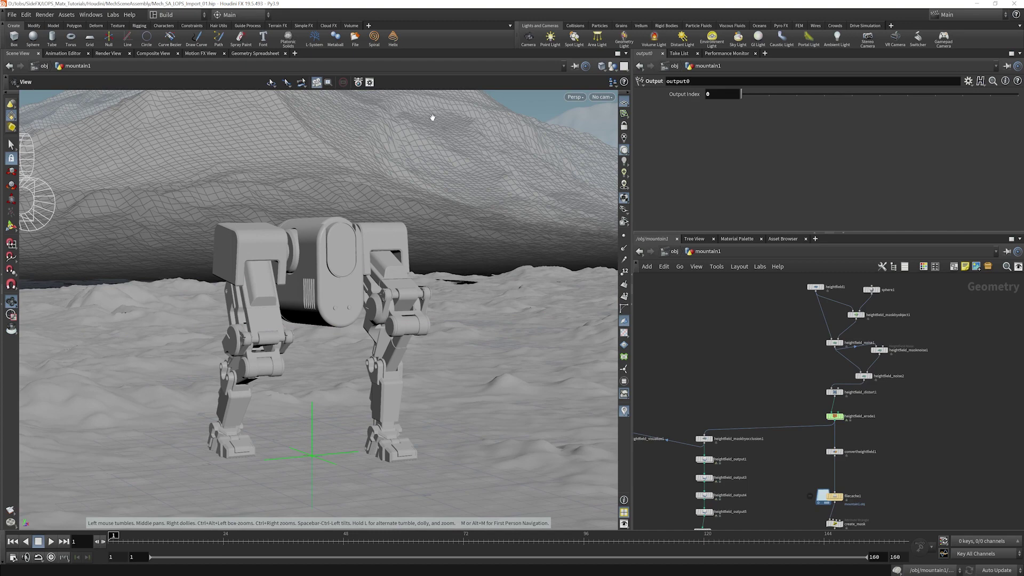
middle_click_drag(756, 400, 807, 321)
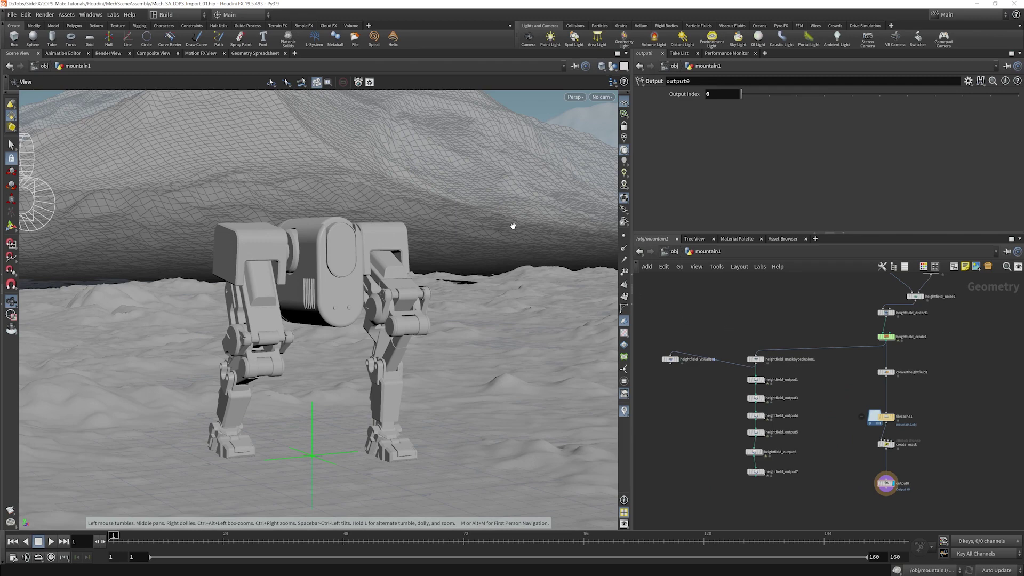
Examine the mountain1 geometry from above in relation to the terrain and the second mountain
right_click_drag(500, 223, 398, 256)
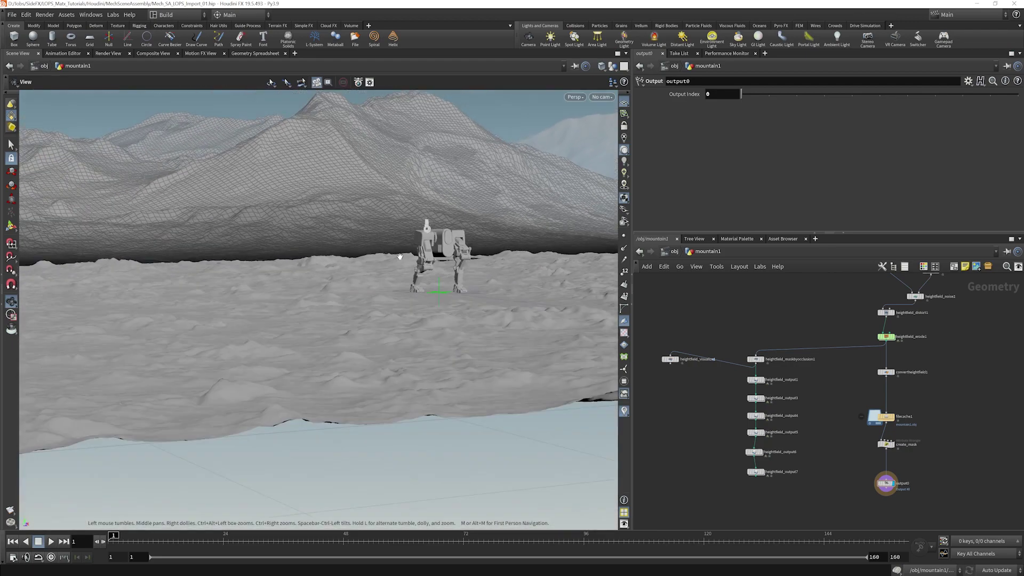
middle_click_drag(398, 256, 430, 274)
left_click_drag(430, 274, 494, 288)
right_click_drag(494, 288, 428, 339)
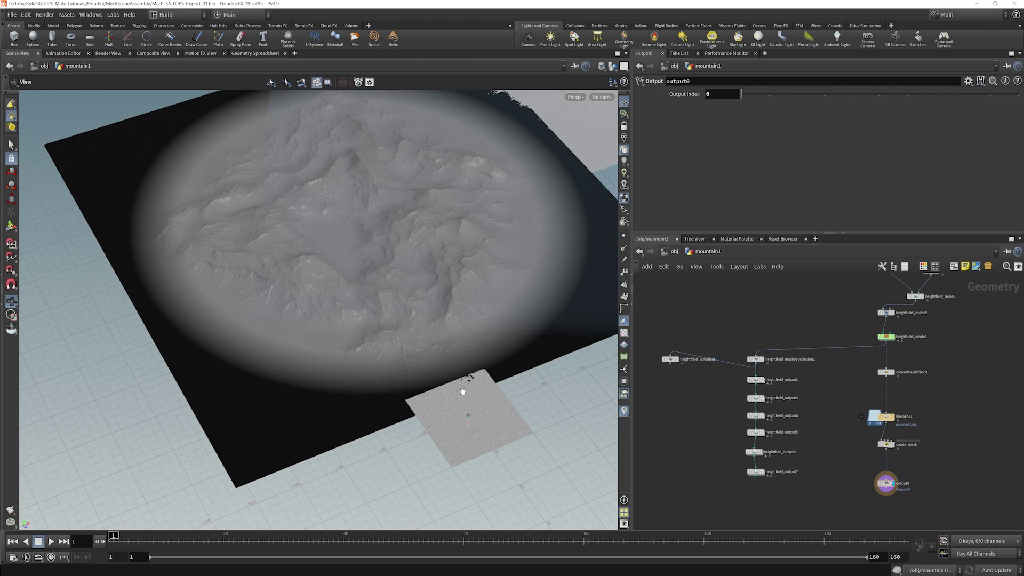
mouse_move(533, 265)
left_mouse_down()
mouse_move(441, 334)
mouse_move(514, 258)
left_mouse_up()
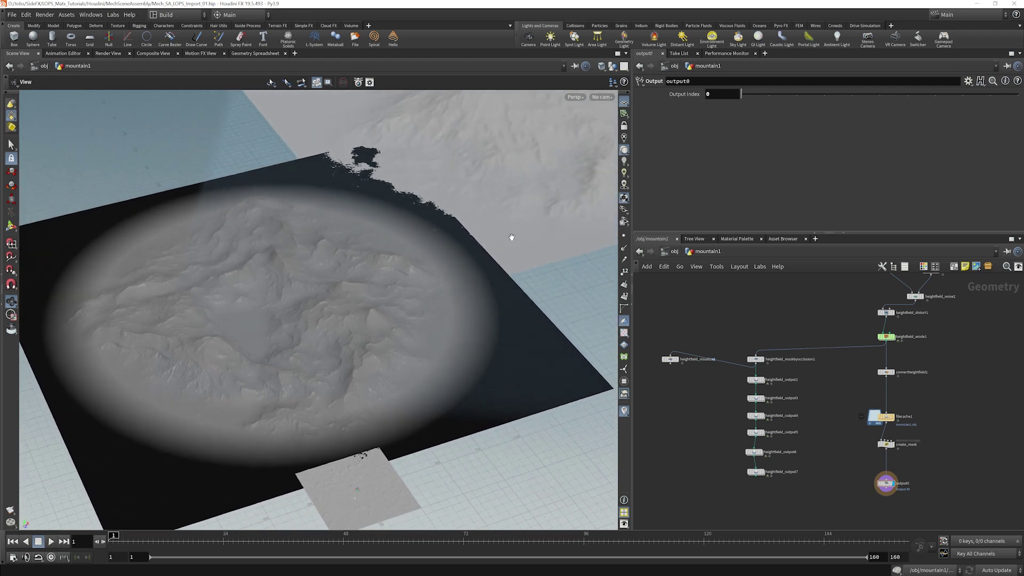
Bypass the create_mask wrangle in the mountain1 network and re-enable it to compare its effect on the geometry
scroll(672, 433, "up", 1)
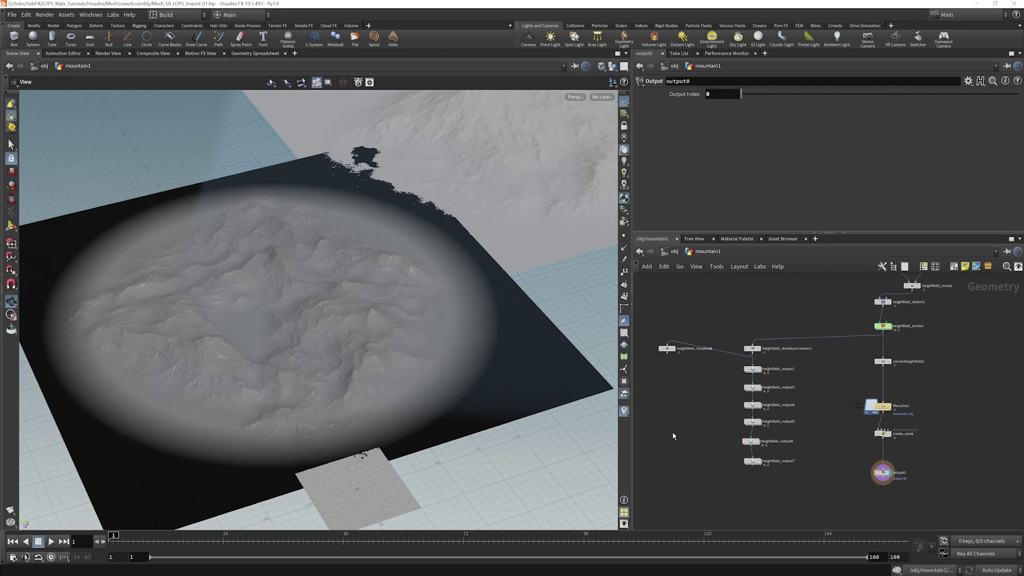
scroll(683, 442, "up", 2)
middle_click_drag(683, 443, 591, 443)
mouse_move(831, 434)
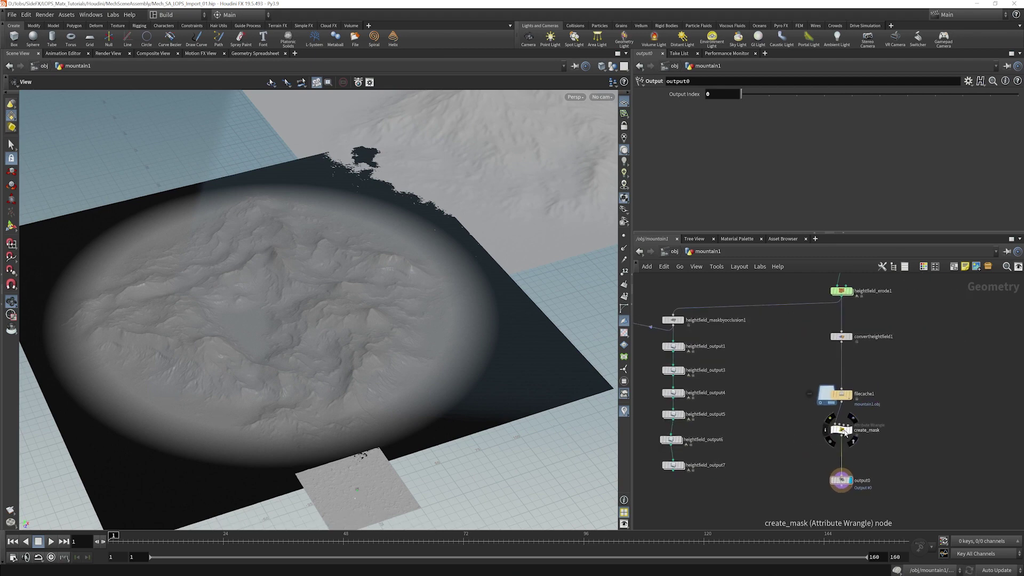
left_click(828, 420)
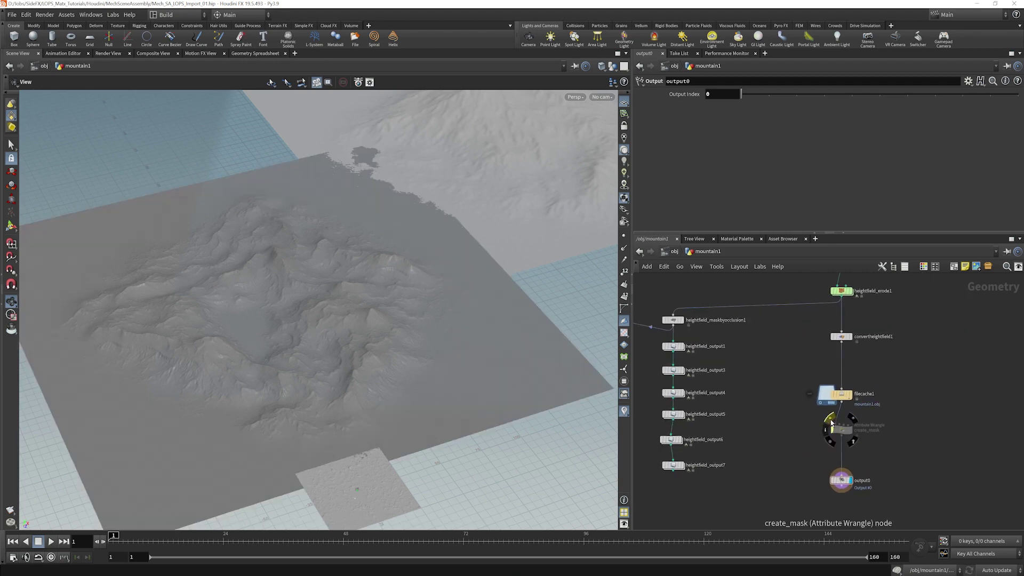
left_click(828, 421)
Open the mountain2 network from the object level to review its nodes and geometry, and return to the object level
key("u")
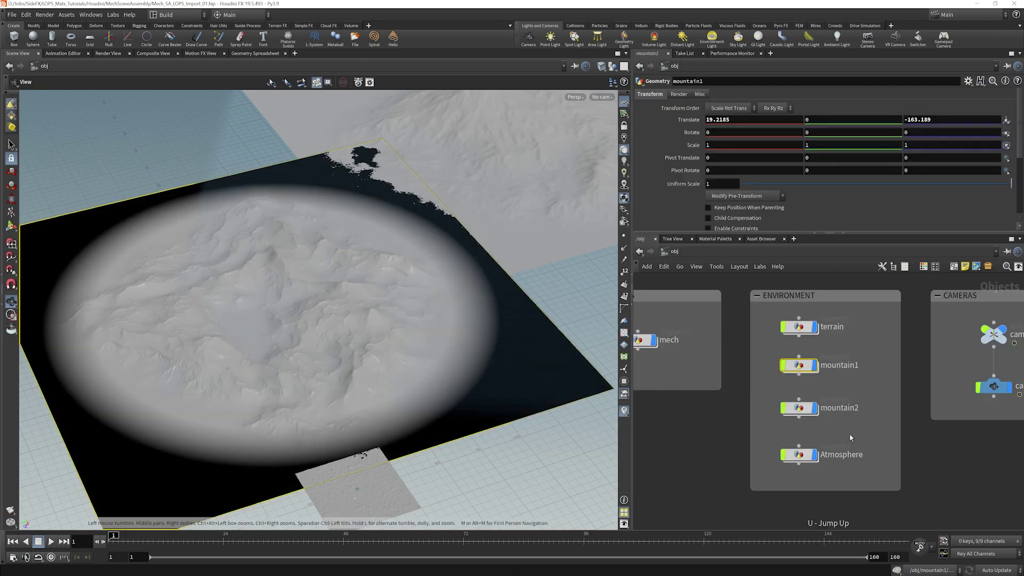
double_click(800, 408)
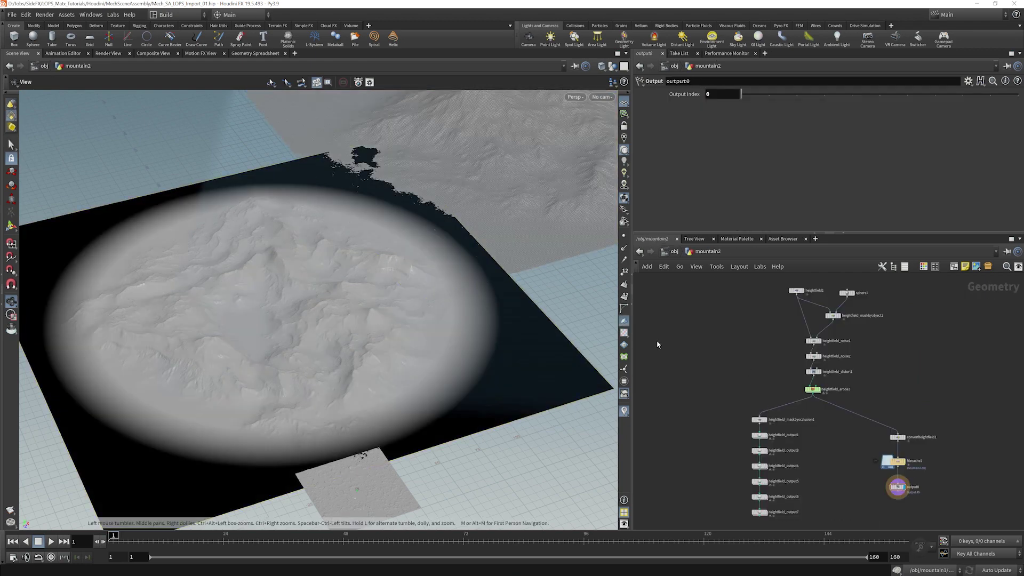
scroll(457, 270, "down", 5)
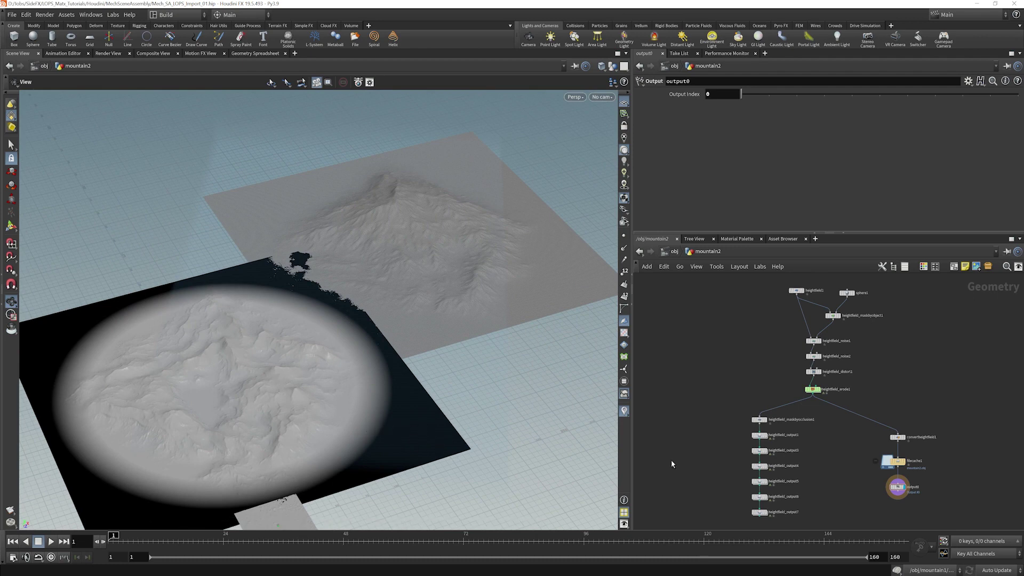
key("u")
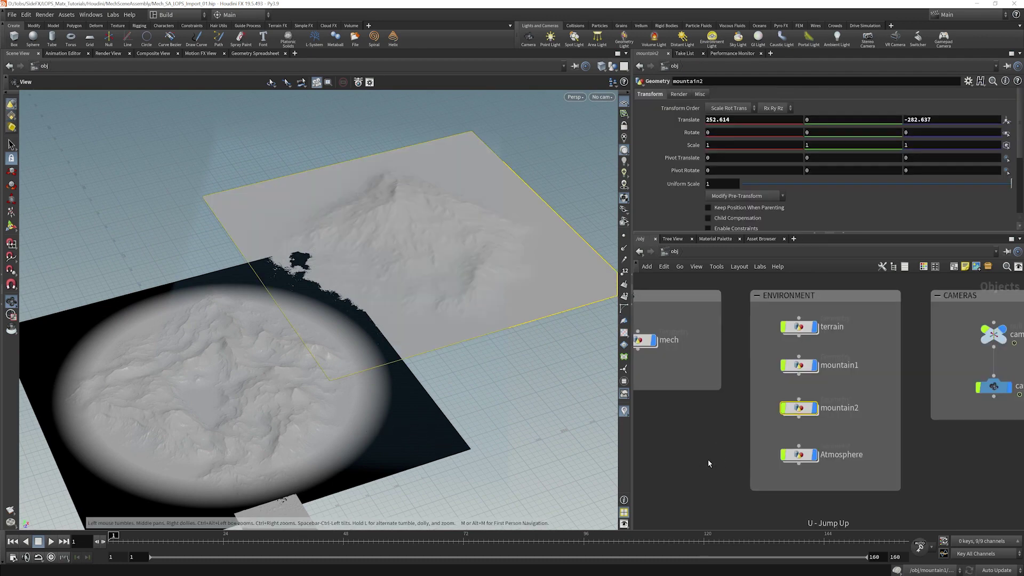
Open the Atmosphere network and view its volume from a lower angle
left_click(800, 455)
key("i")
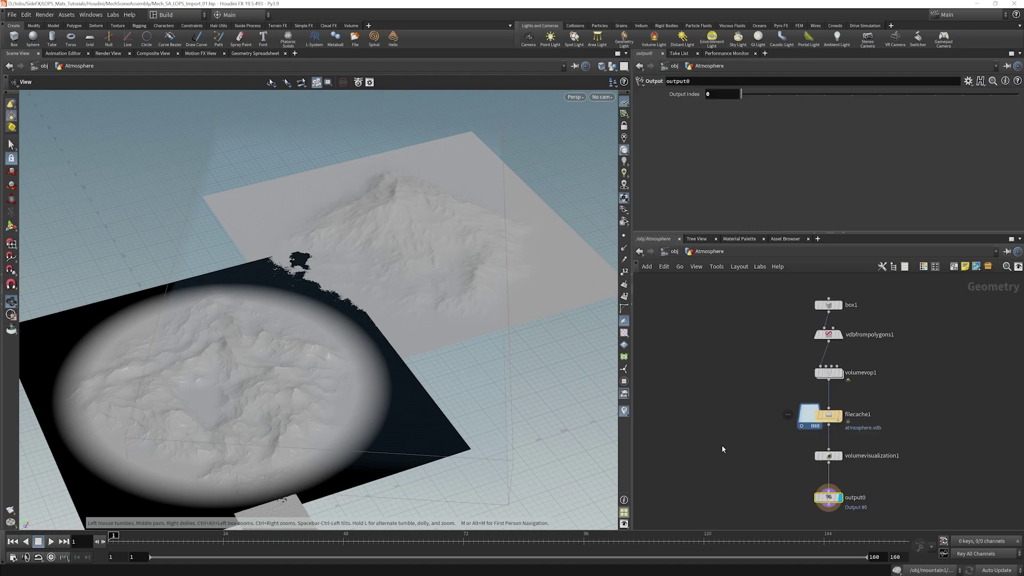
left_click_drag(463, 291, 446, 247)
Set the viewport background's color scheme to Dark in the display options
key("d")
left_click(517, 180)
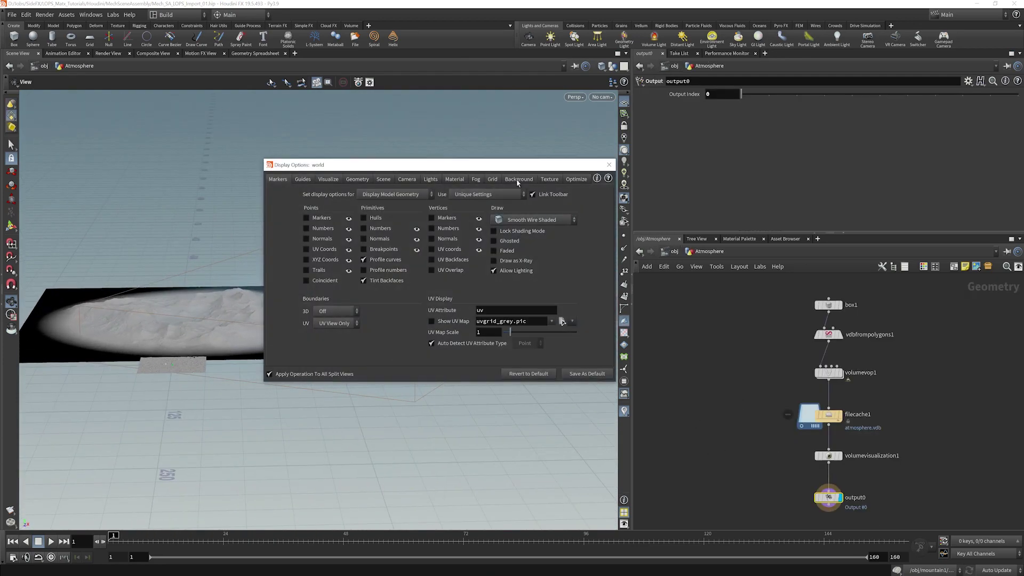
left_click(334, 194)
left_click(336, 213)
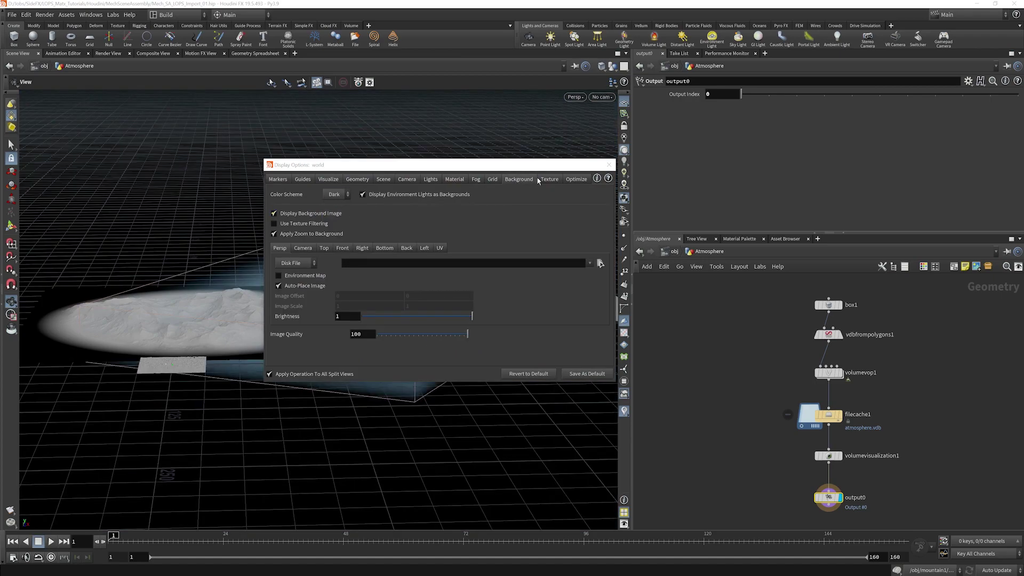
left_click(609, 164)
Examine the atmosphere volume around the mountains and review the box1, vdbfrompolygons1 and volumevop1 settings
left_click_drag(421, 324, 489, 336)
right_click_drag(489, 336, 534, 353)
middle_click_drag(534, 353, 469, 350)
mouse_move(469, 351)
left_mouse_down()
mouse_move(489, 338)
mouse_move(469, 336)
left_mouse_up()
left_click(820, 305)
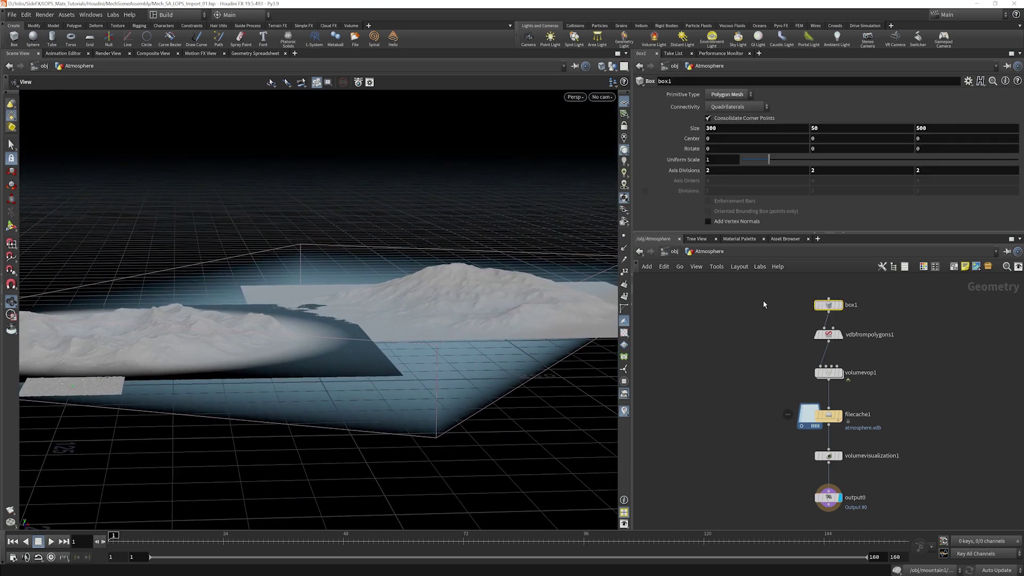
left_click(830, 333)
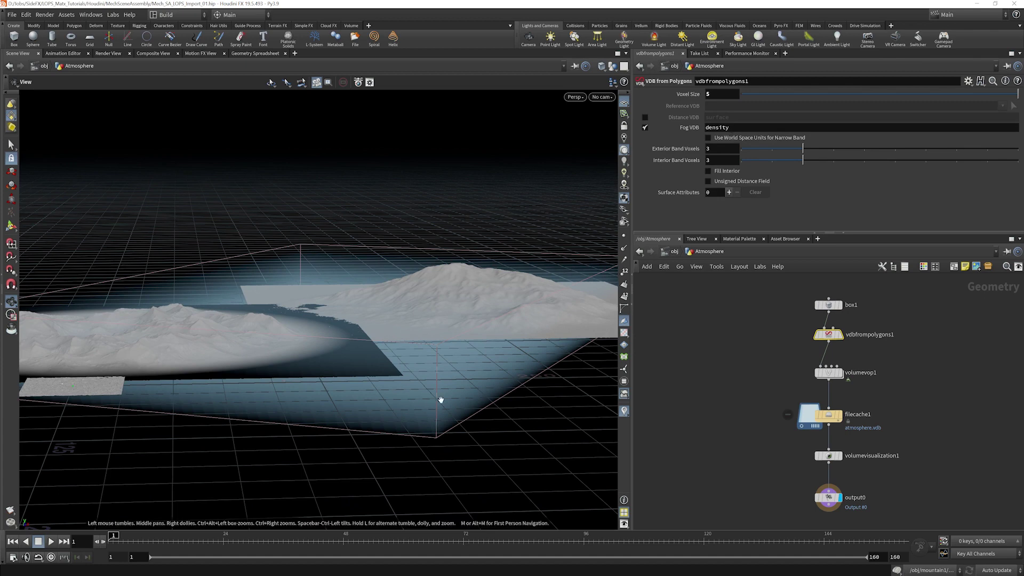
left_click(825, 373)
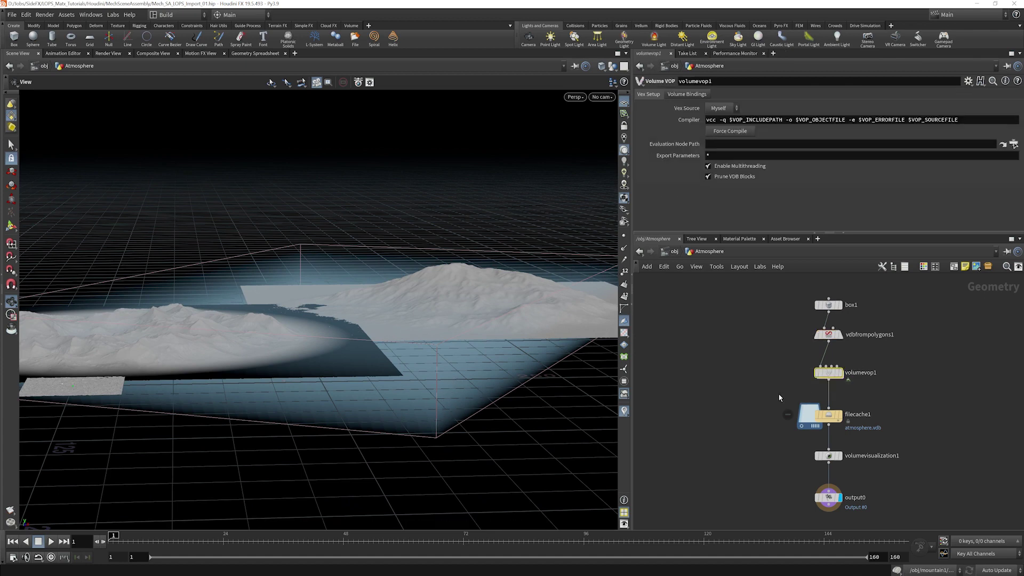
Open the volumevop1 network to examine its bbox, vector-to-float and fit nodes against the volume, and return to the Atmosphere network
middle_click_drag(779, 393, 725, 385)
double_click(780, 370)
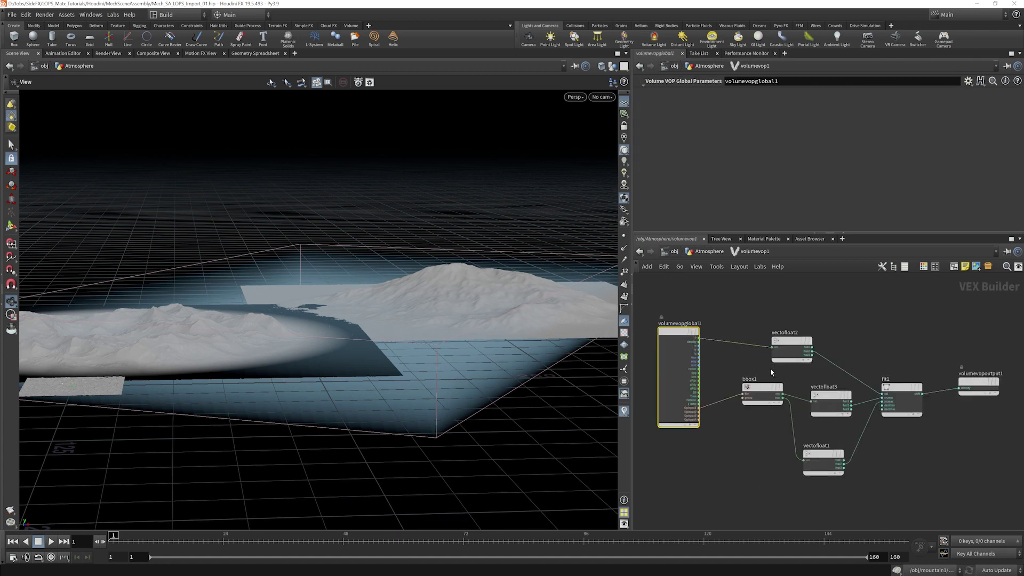
scroll(771, 368, "up", 4)
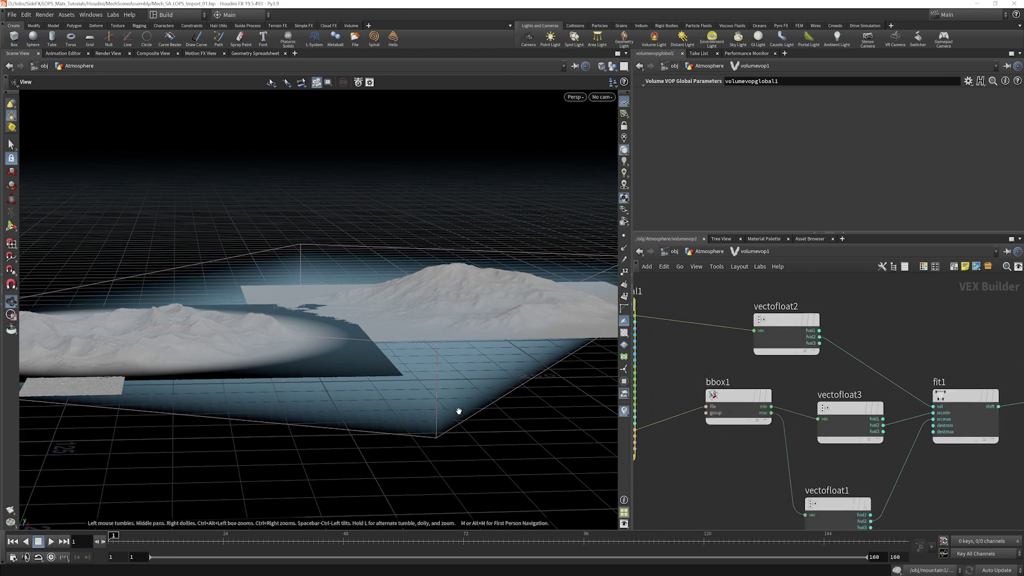
left_click_drag(457, 411, 483, 378)
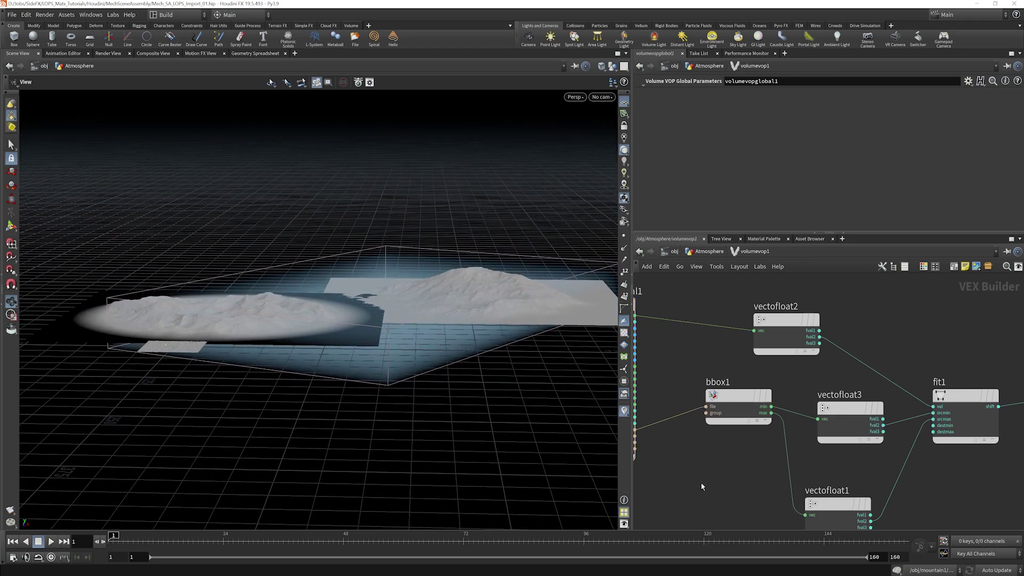
key("u")
Inspect the volumevisualization1 settings and toggle the node's bypass on and off to compare the displayed volume
left_click(772, 449)
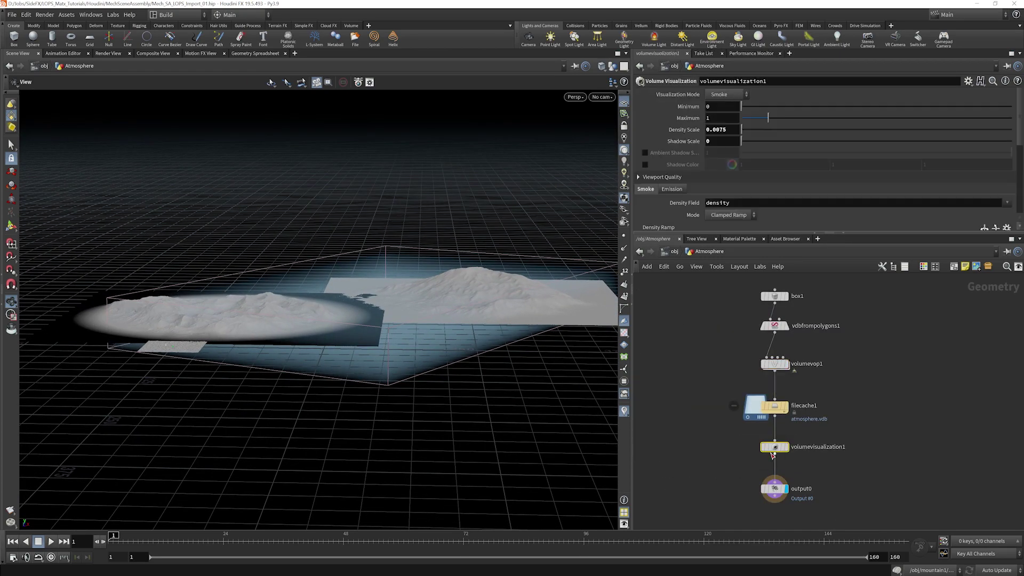
left_click(761, 434)
left_click(761, 433)
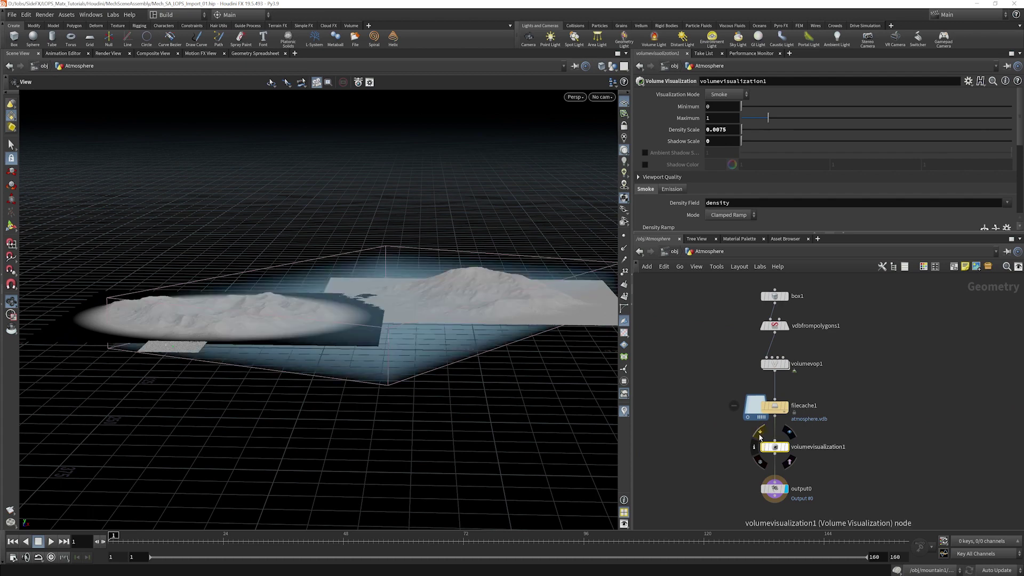
left_click(760, 434)
left_click(761, 433)
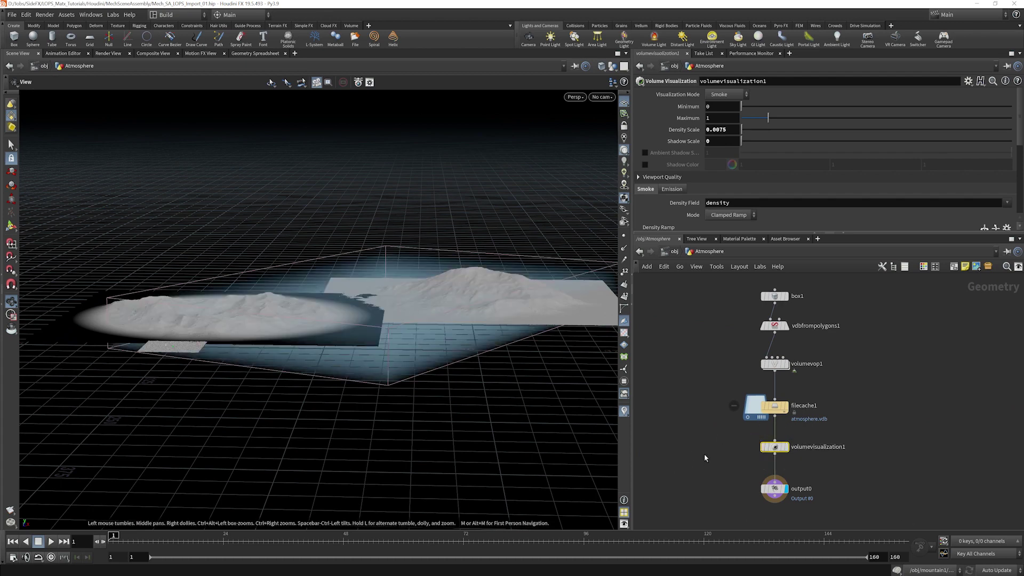
Return to the object level, look through cam1, and frame all the object nodes in the network
key("u")
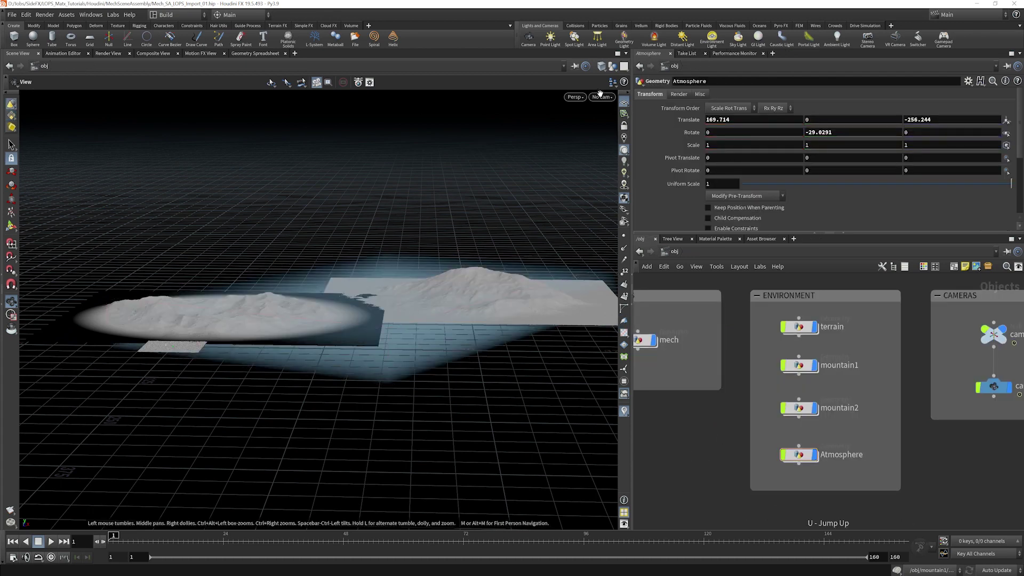
left_click(601, 96)
left_click(614, 145)
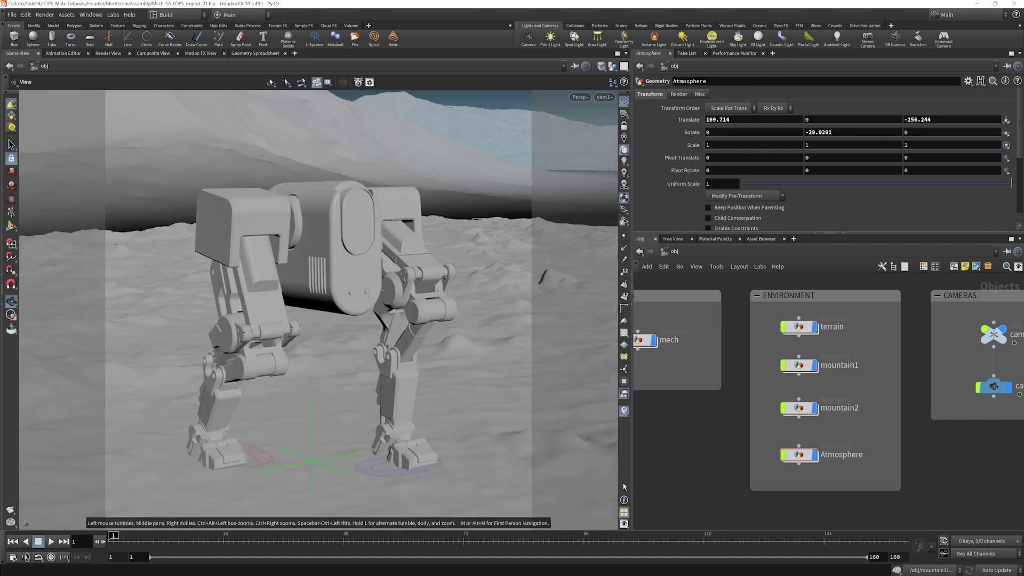
key("h")
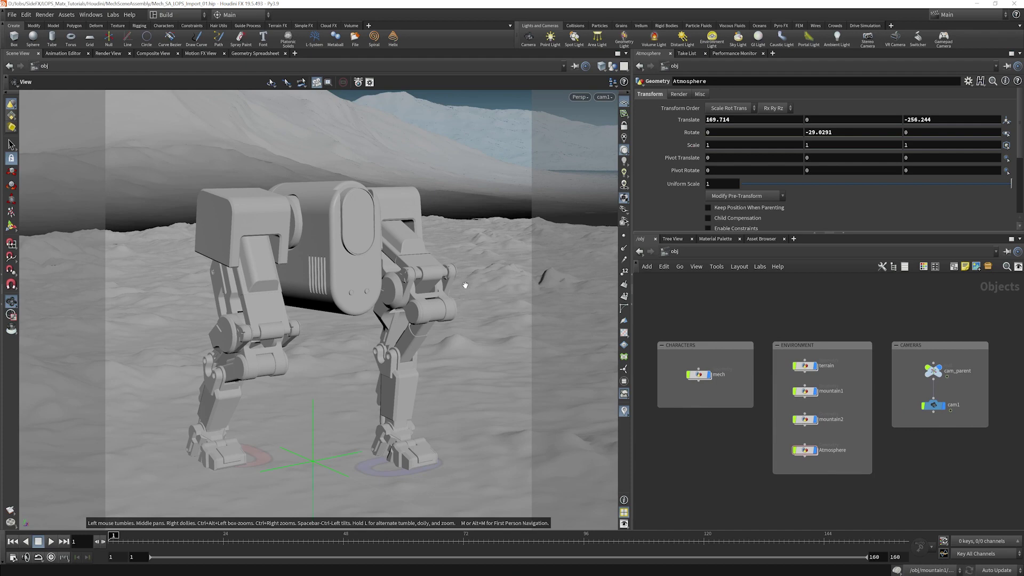